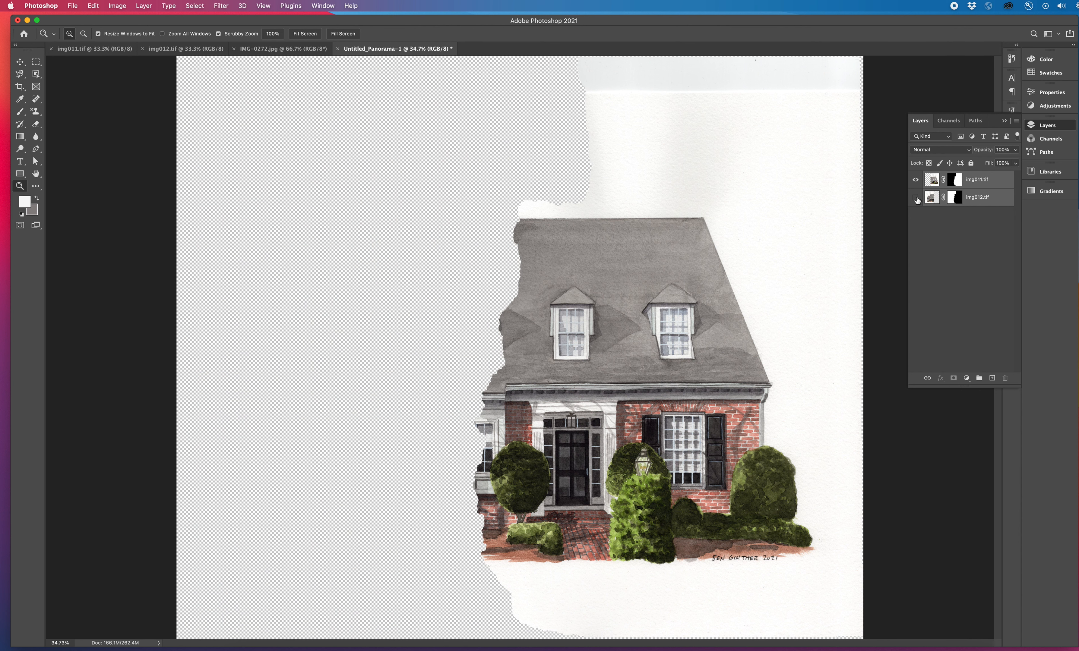
# - Show the img012.tif layer again and rename the img011.tif layer as "original right"
pyautogui.click(916, 198)
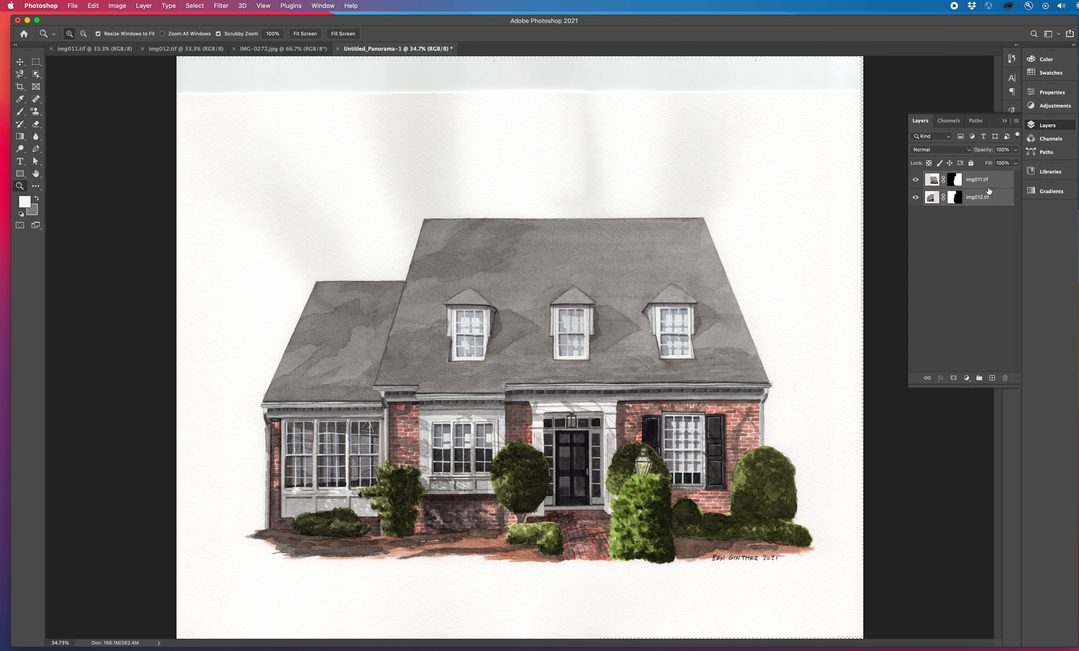
pyautogui.doubleClick(975, 180)
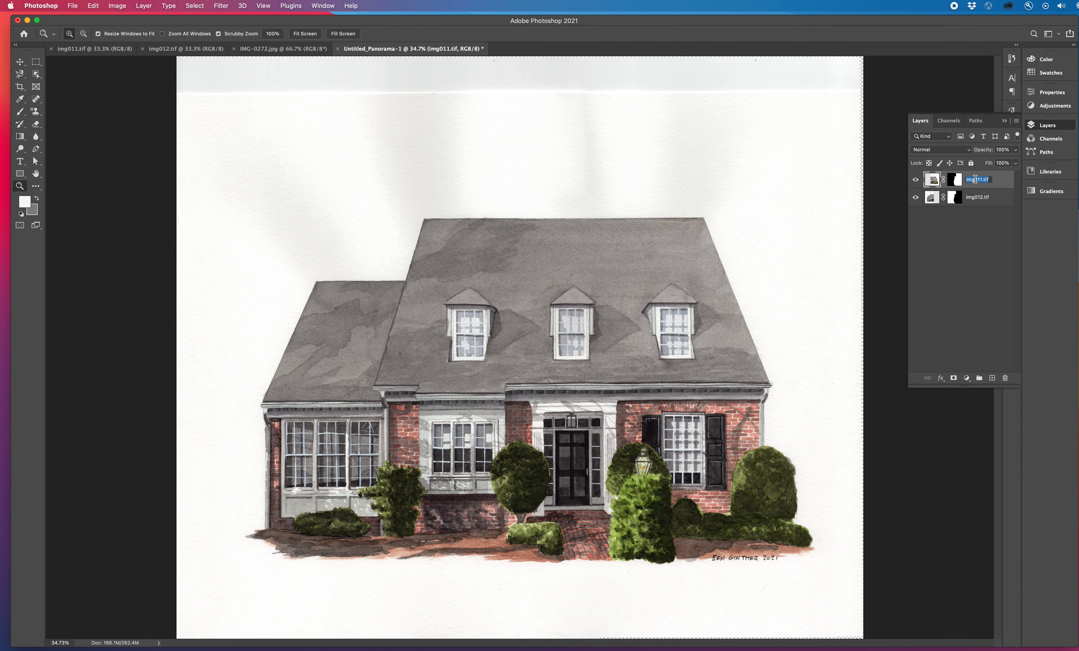
pyautogui.write('origina')
pyautogui.write('l l')
pyautogui.write('right')
pyautogui.press('Return')
# - Rename the img012.tif layer as "orig. left"
pyautogui.click(976, 199)
pyautogui.doubleClick(975, 198)
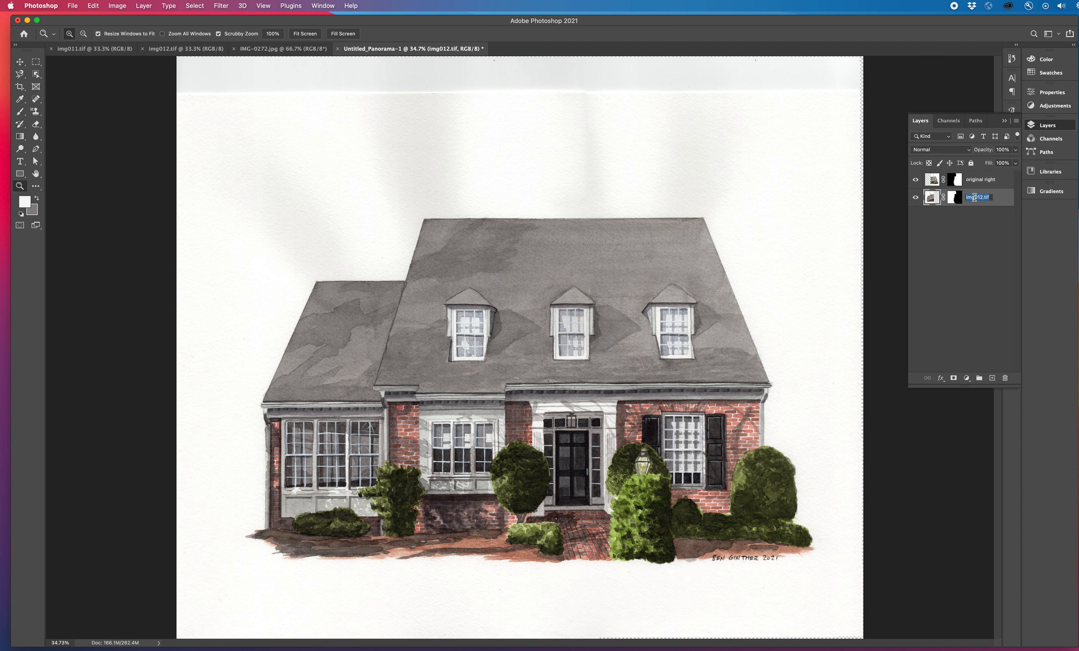
pyautogui.write('orig. left')
pyautogui.press('Return')
# - Duplicate the original right and orig. left layers together and hide the two originals
pyautogui.keyDown('shift'); pyautogui.click(1002, 184); pyautogui.keyUp('shift')
pyautogui.moveTo(1002, 201); pyautogui.dragTo(992, 379)
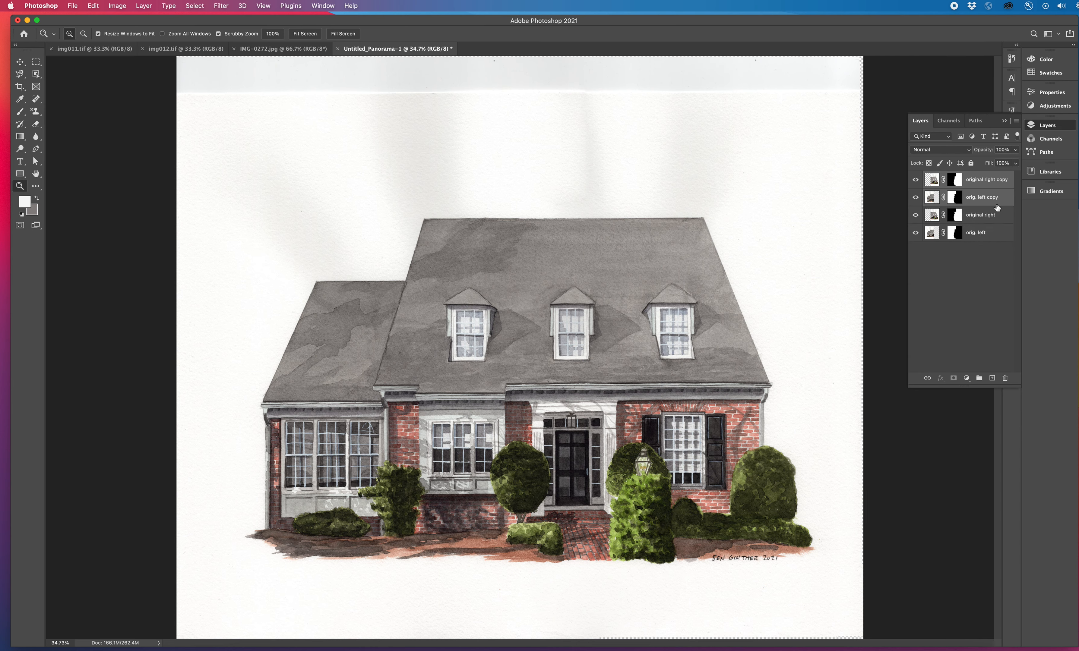
pyautogui.click(916, 215)
pyautogui.click(916, 233)
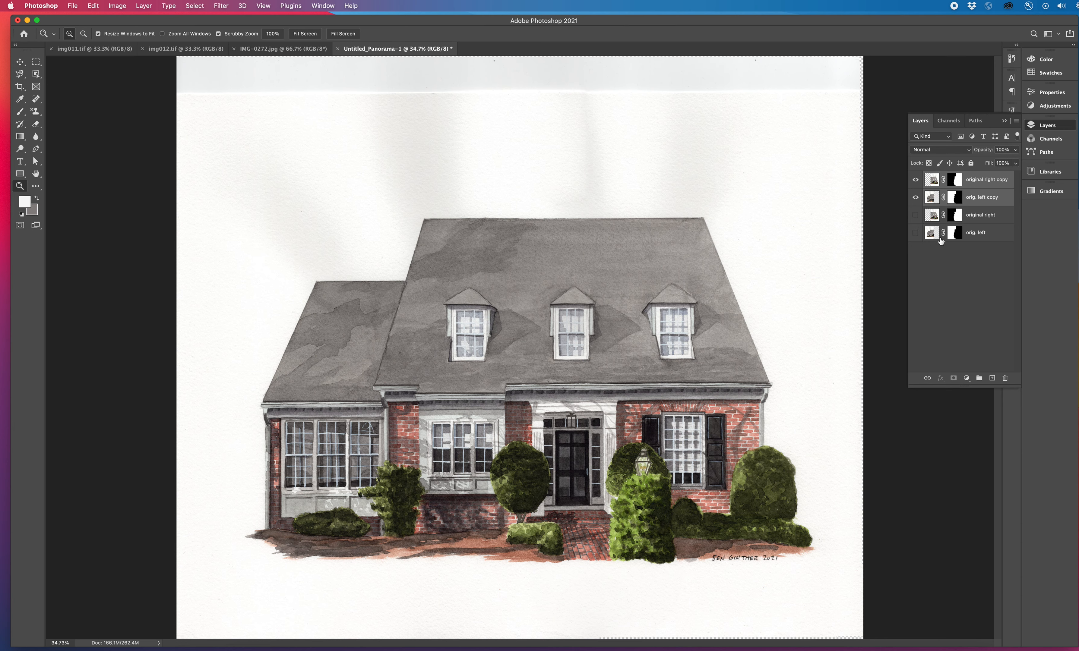
# - Merge the two duplicated layers into a single layer
pyautogui.rightClick(989, 187)
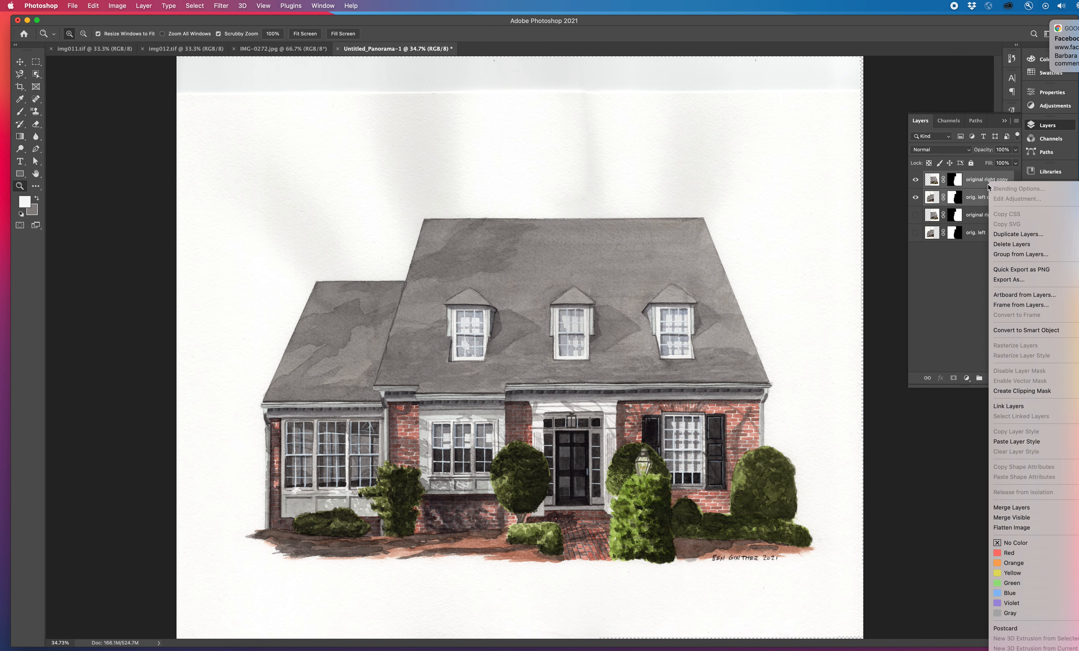
pyautogui.click(1027, 508)
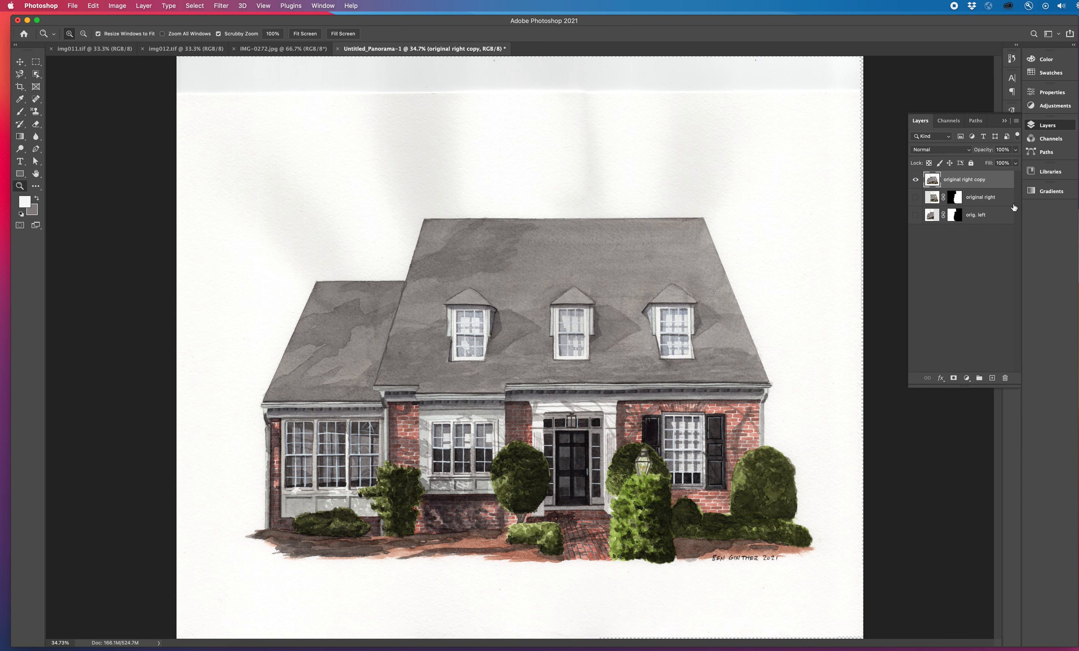
# - Compare the merged house layer with the two masked originals by switching their visibility on and off
pyautogui.click(915, 181)
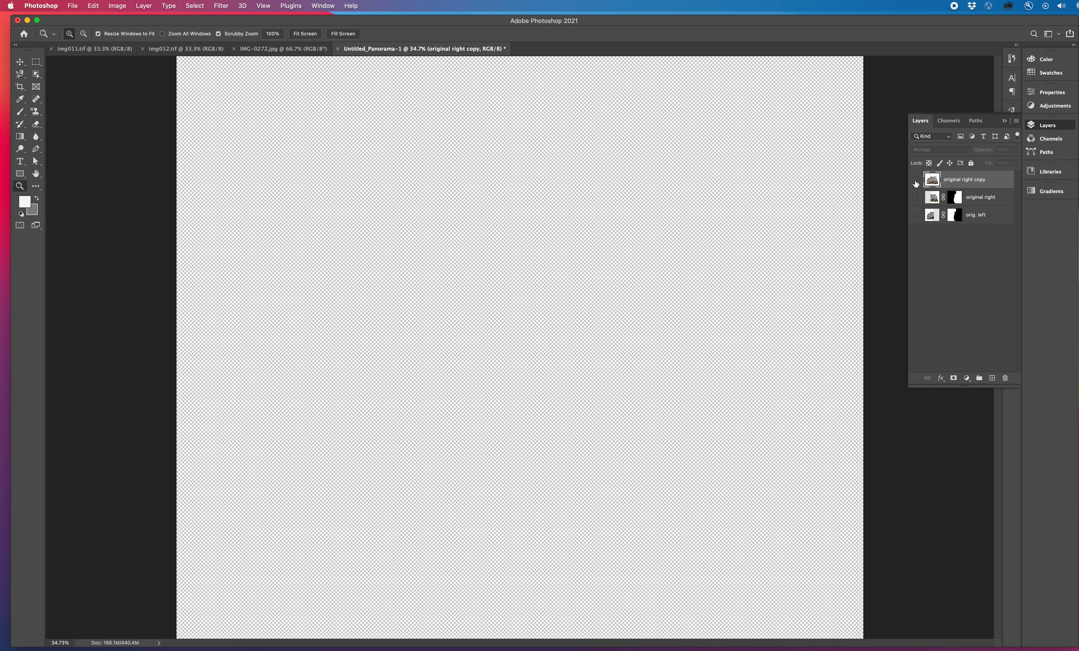
pyautogui.click(915, 181)
pyautogui.click(915, 180)
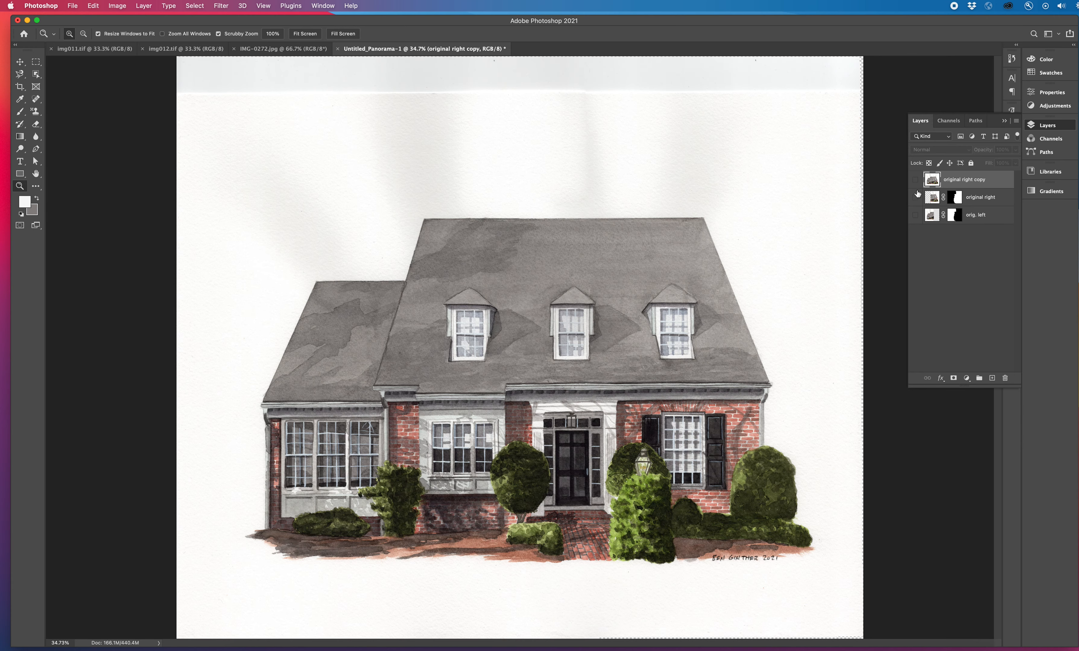
pyautogui.click(916, 197)
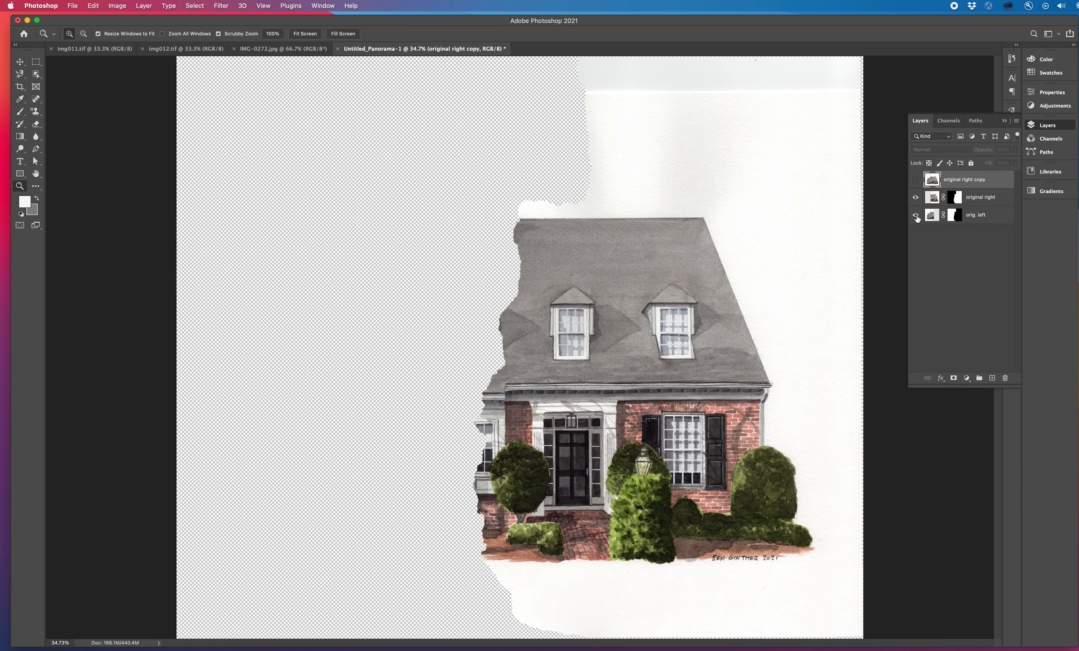
pyautogui.click(915, 216)
pyautogui.click(915, 198)
pyautogui.click(915, 180)
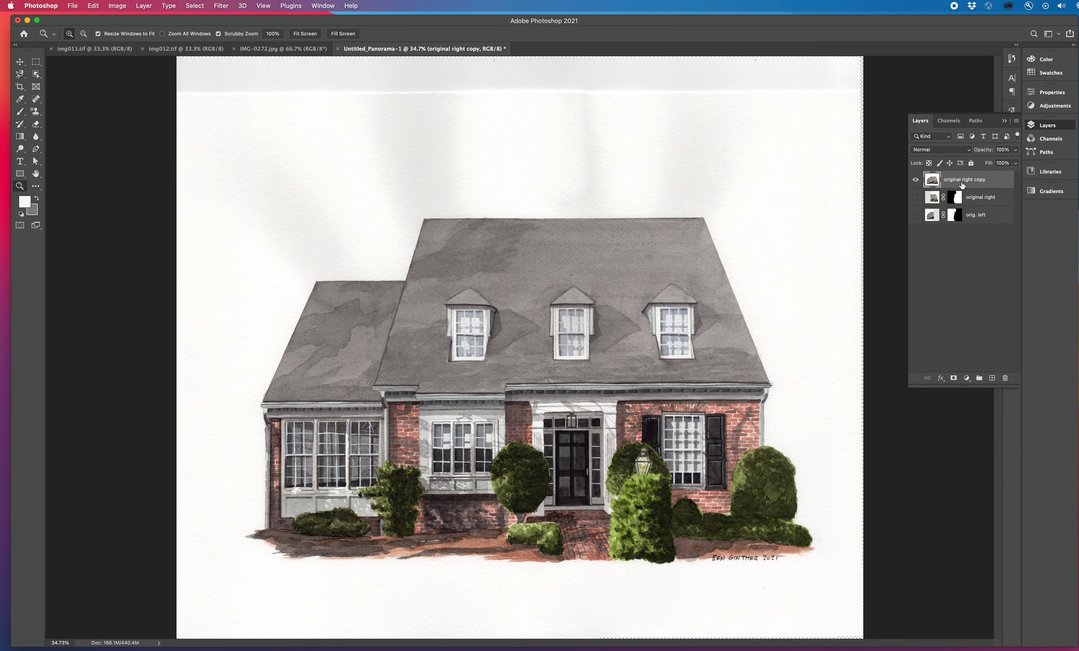
# - Add a Brightness/Contrast adjustment layer above the merged layer with brightness 18 and contrast 4
pyautogui.click(1055, 107)
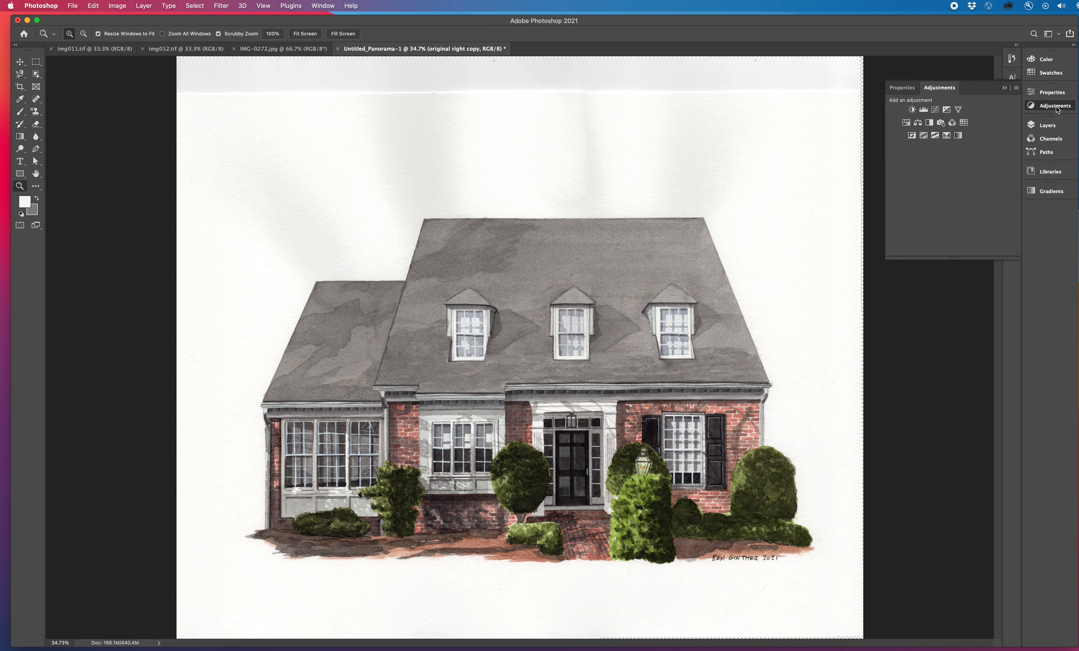
pyautogui.click(912, 111)
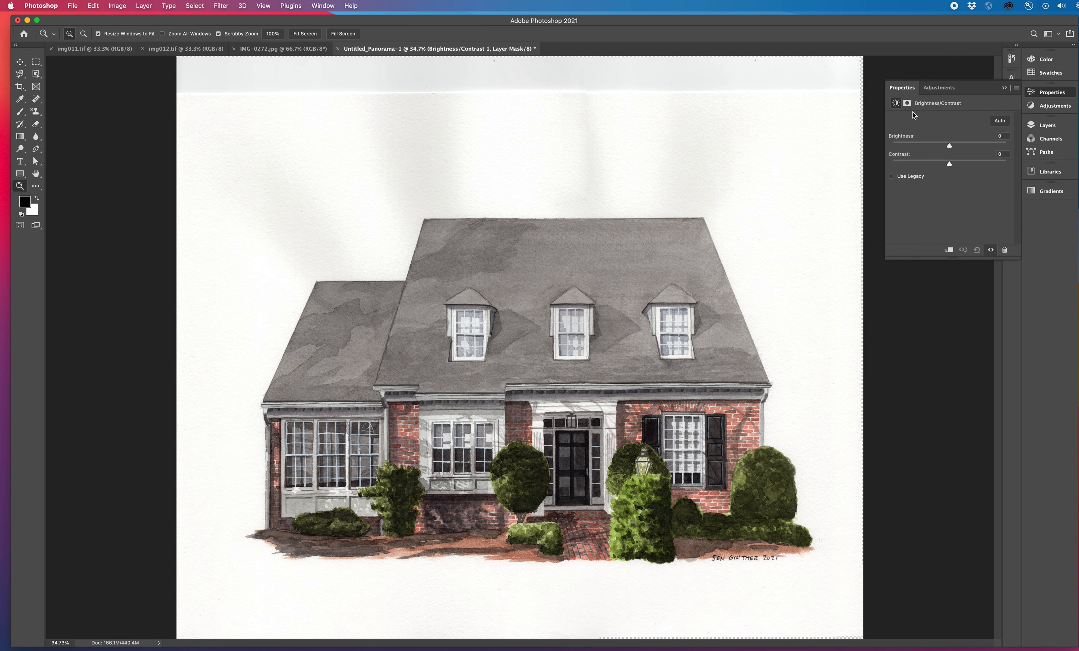
pyautogui.moveTo(950, 146)
pyautogui.mouseDown()
pyautogui.moveTo(939, 165)
pyautogui.moveTo(953, 165)
pyautogui.mouseUp()
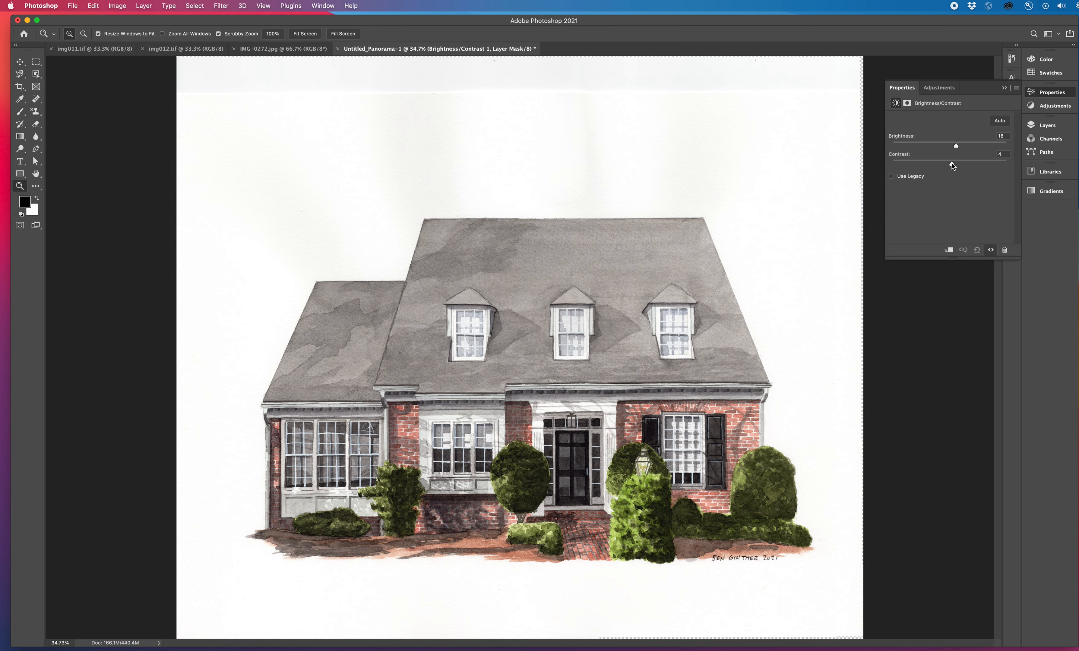
pyautogui.click(1004, 89)
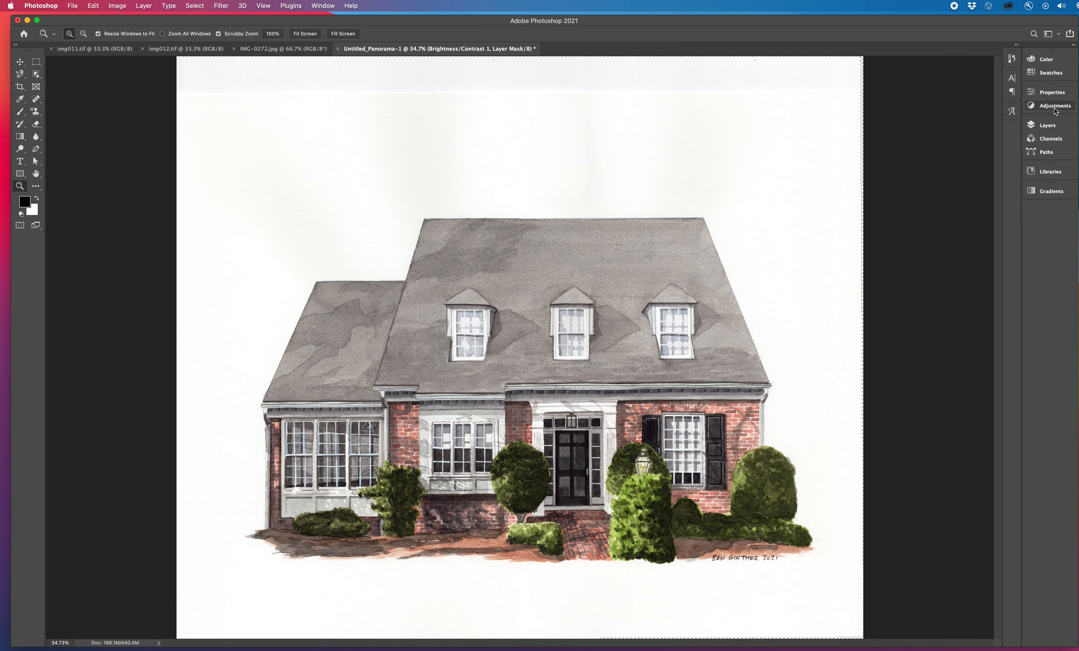
# - Compare the painting with and without the Brightness/Contrast adjustment
pyautogui.click(1048, 125)
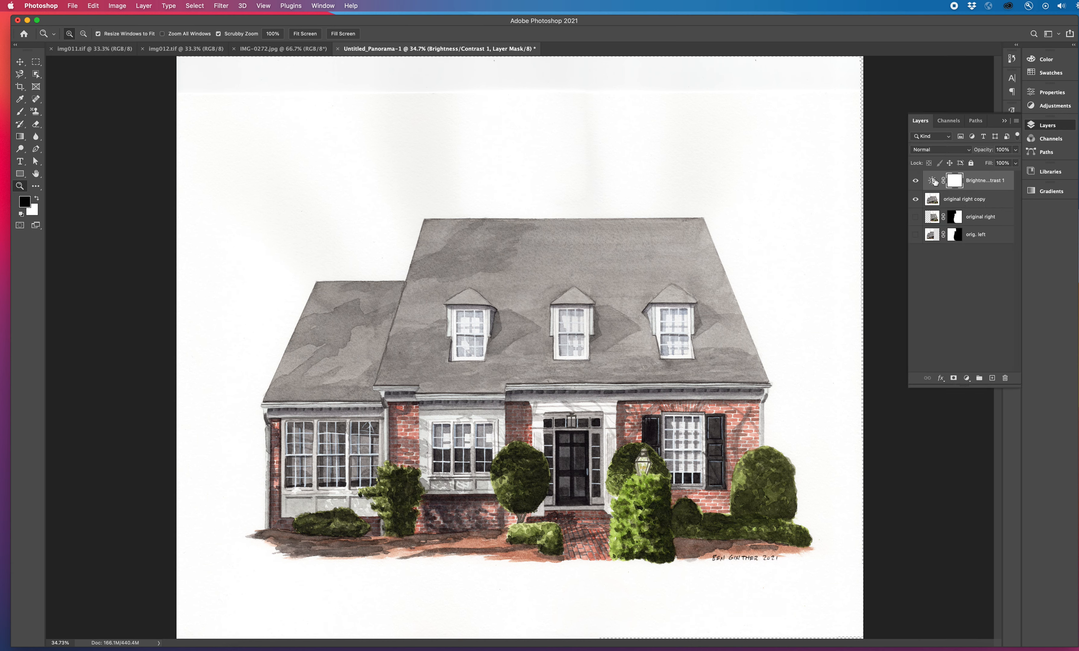
pyautogui.click(916, 182)
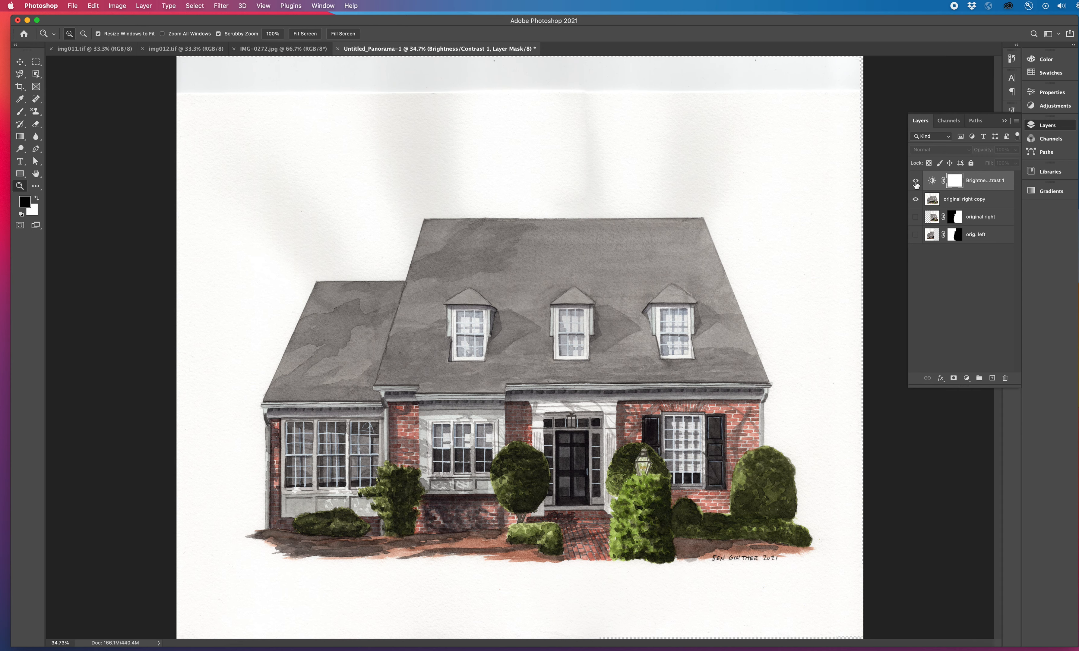
pyautogui.click(916, 184)
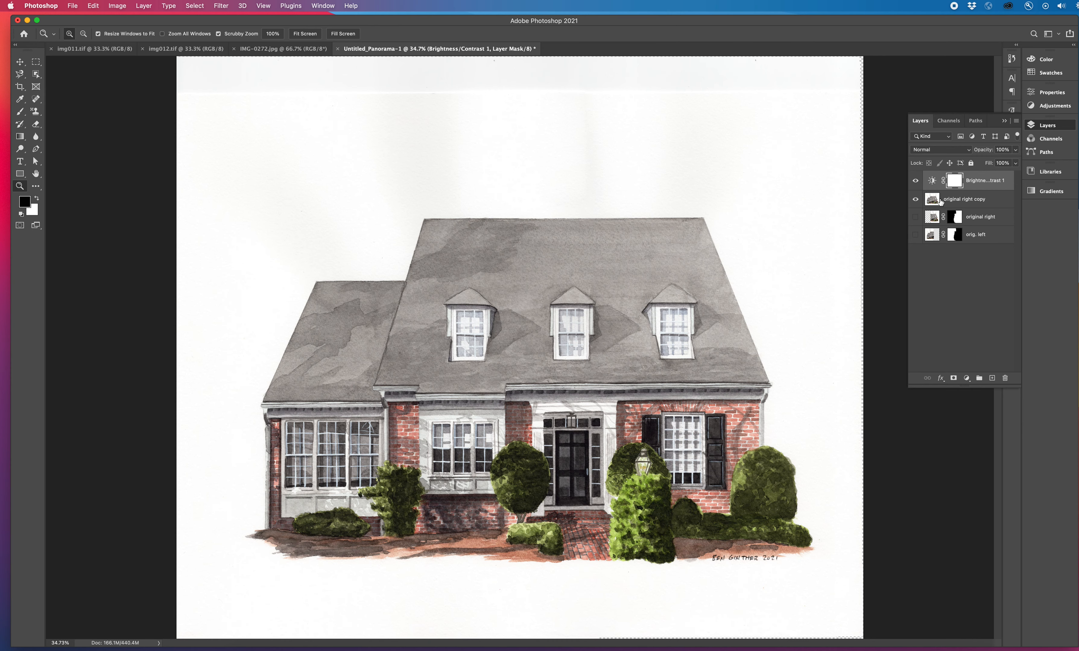
# - Select the white paper background around the house on the merged layer with the Magic Wand
pyautogui.click(971, 201)
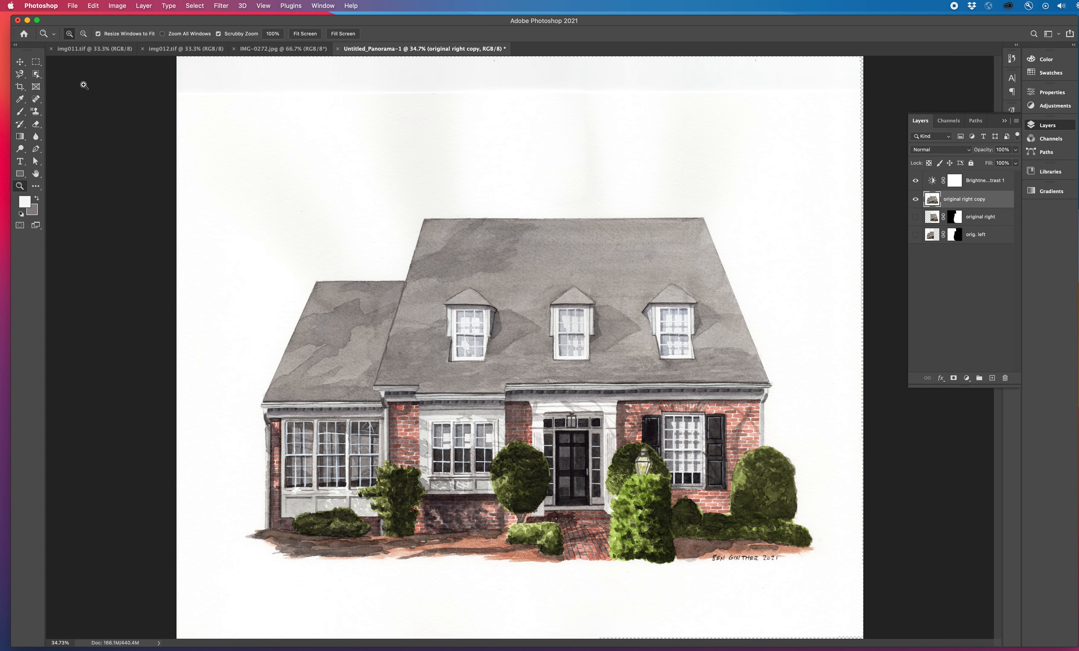
pyautogui.click(22, 75)
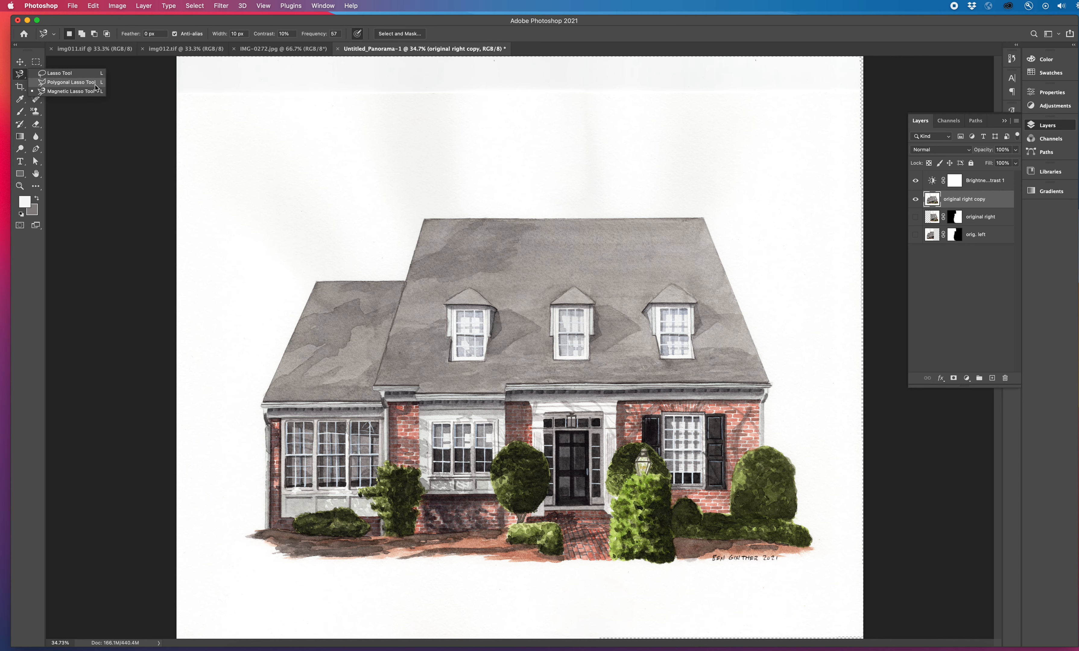
pyautogui.click(21, 75)
pyautogui.click(36, 75)
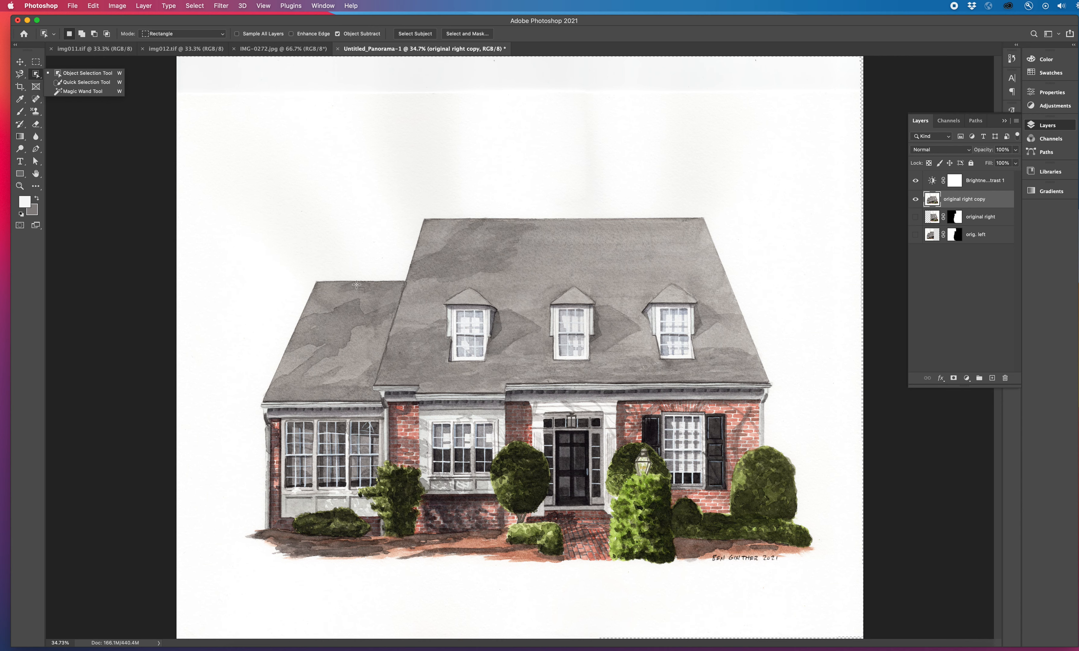
pyautogui.click(72, 93)
pyautogui.click(331, 206)
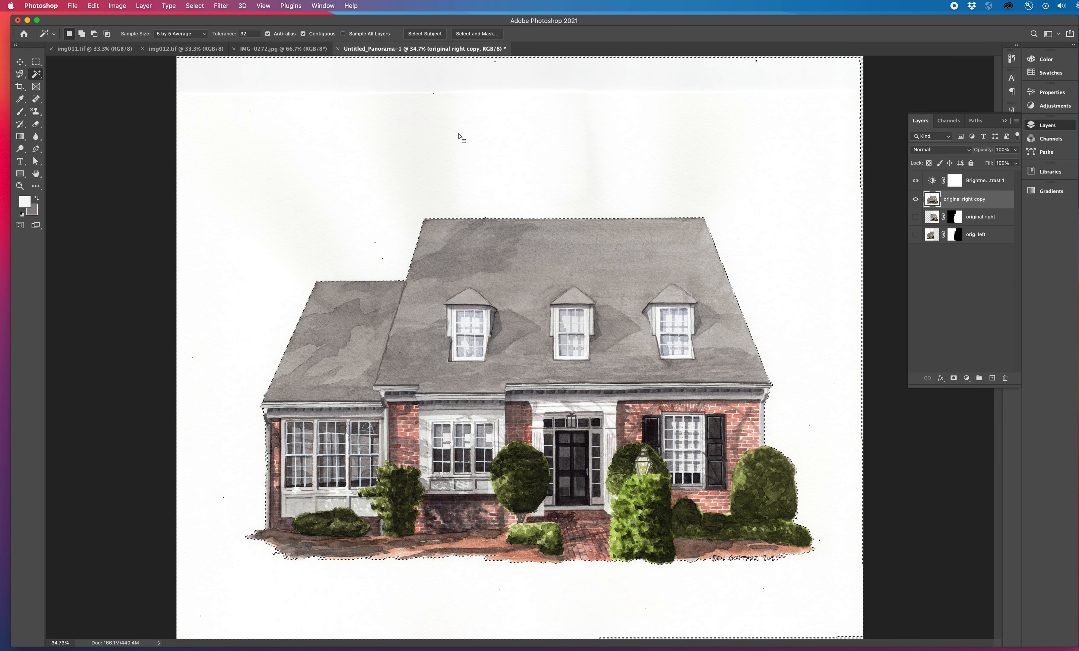
# - Invert the background selection and add a layer mask that keeps only the house on the merged layer
pyautogui.keyDown('alt'); pyautogui.click(954, 380); pyautogui.keyUp('alt')
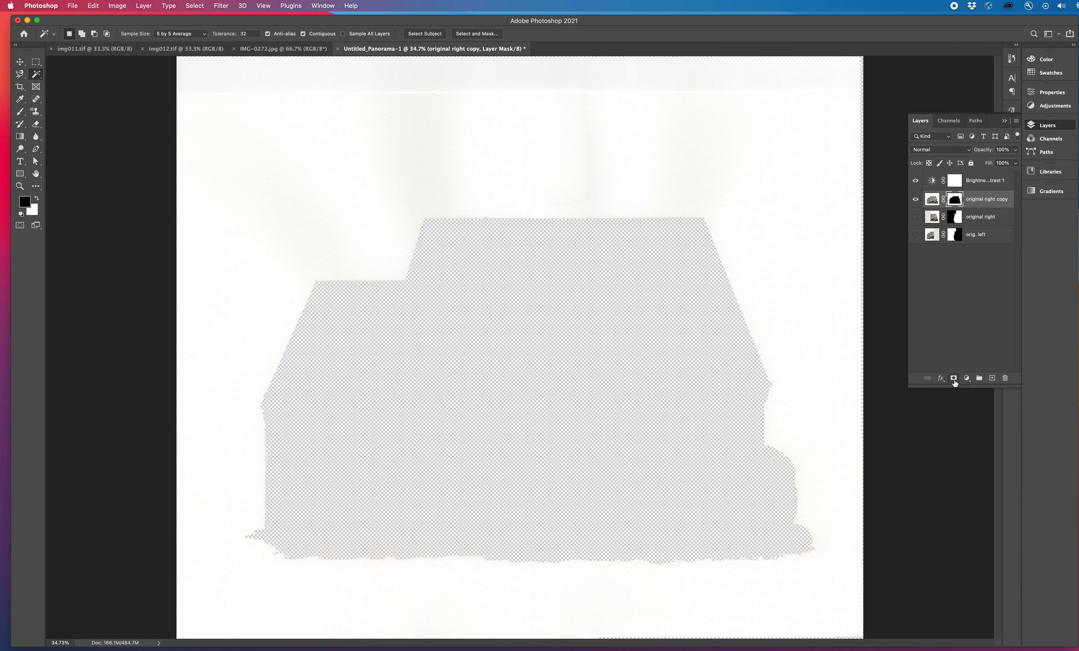
pyautogui.press('super+z')
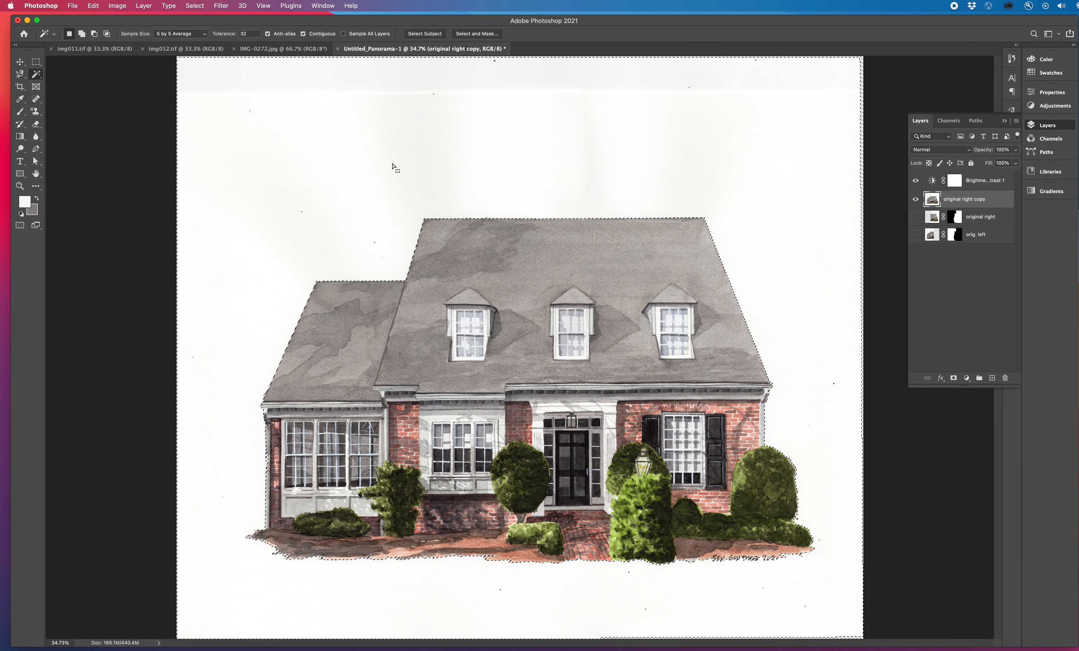
pyautogui.click(197, 5)
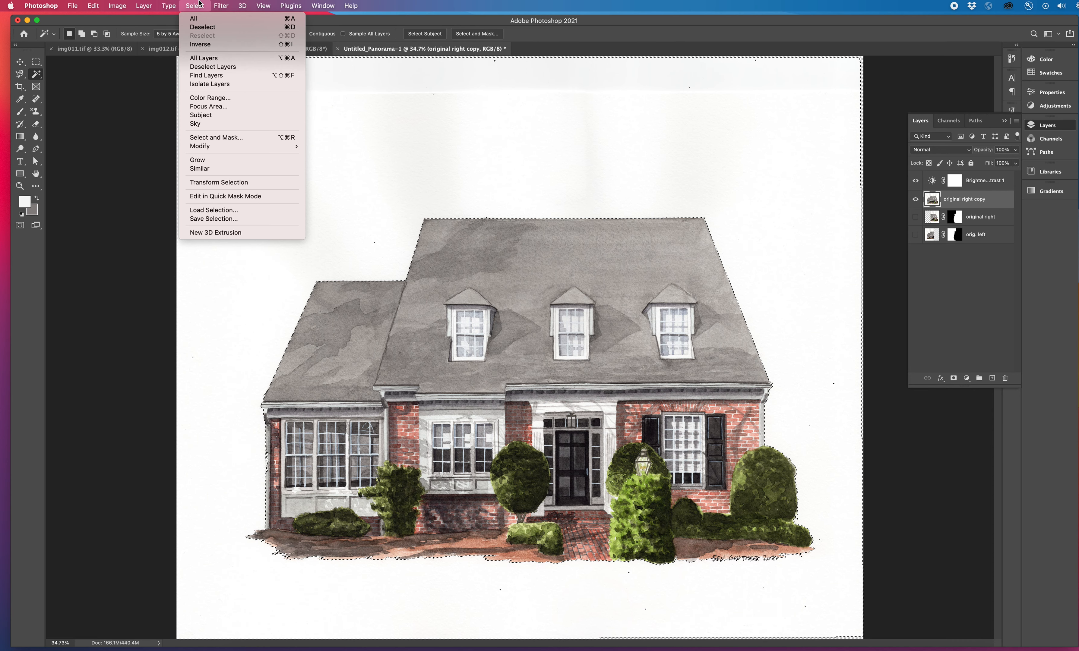
pyautogui.click(202, 45)
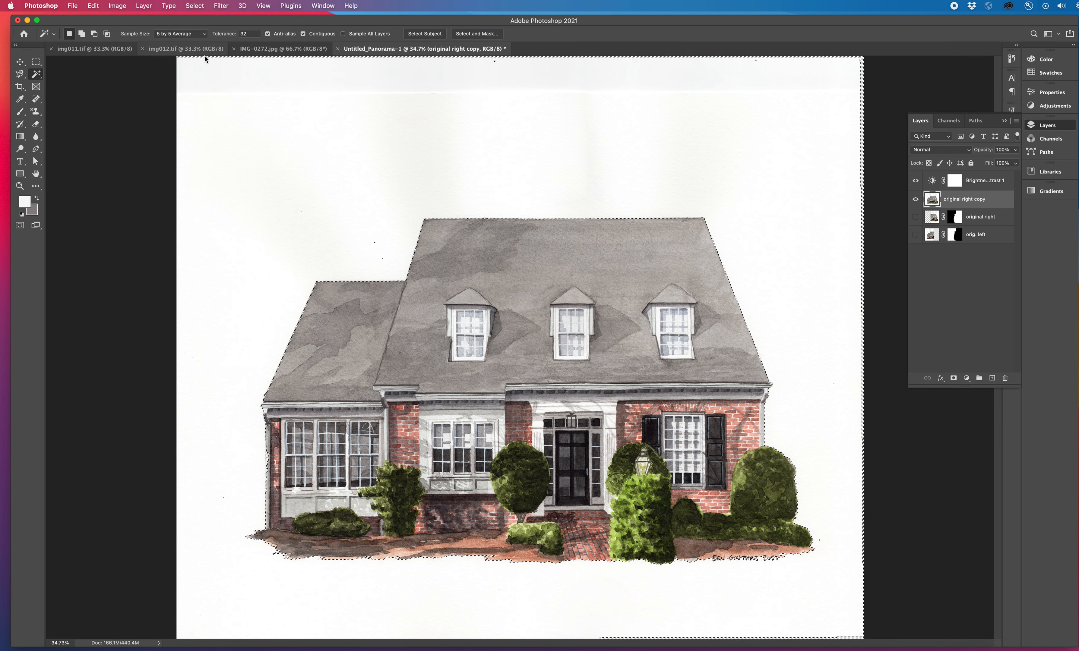
pyautogui.click(954, 380)
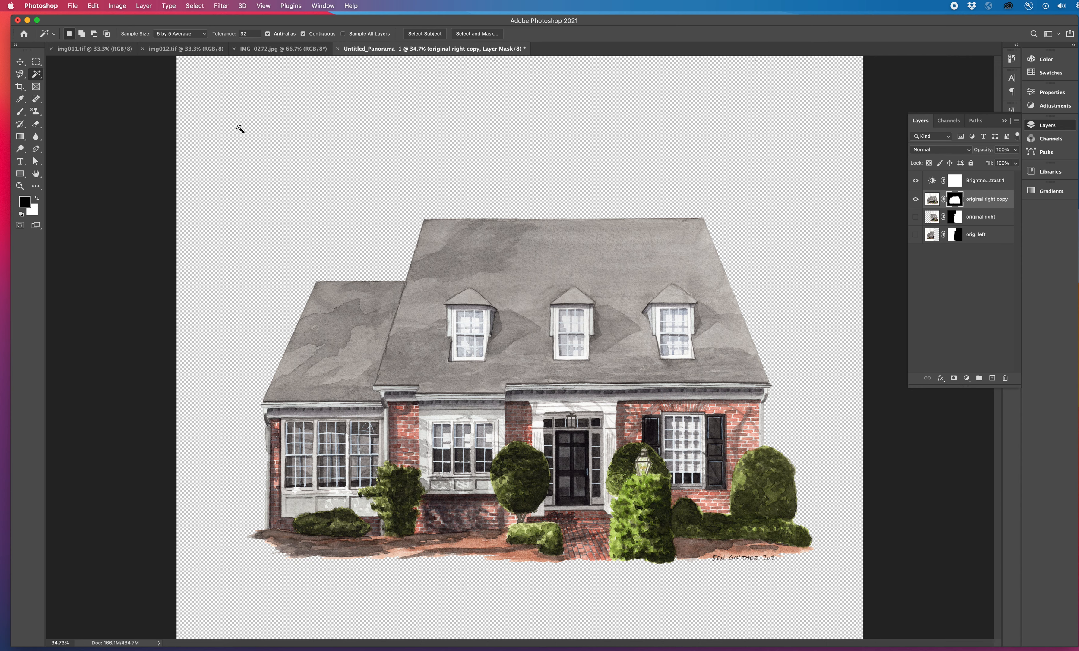
# - Paint white on the layer mask with the Brush tool to restore the end of the signature below the bushes
pyautogui.click(21, 114)
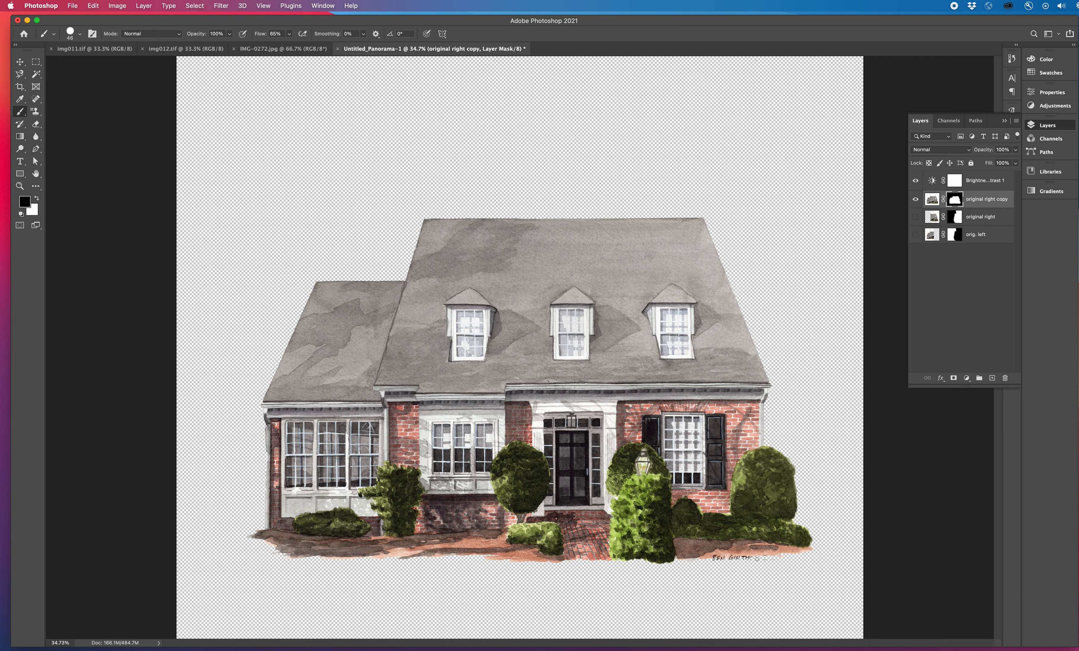
pyautogui.click(38, 200)
pyautogui.moveTo(751, 559); pyautogui.dragTo(785, 559)
# - Paint a black curved stroke on the layer mask across the roof, dormers and door area
pyautogui.click(38, 198)
pyautogui.moveTo(402, 345)
pyautogui.mouseDown()
pyautogui.moveTo(542, 305)
pyautogui.moveTo(602, 403)
pyautogui.moveTo(479, 408)
pyautogui.moveTo(502, 410)
pyautogui.mouseUp()
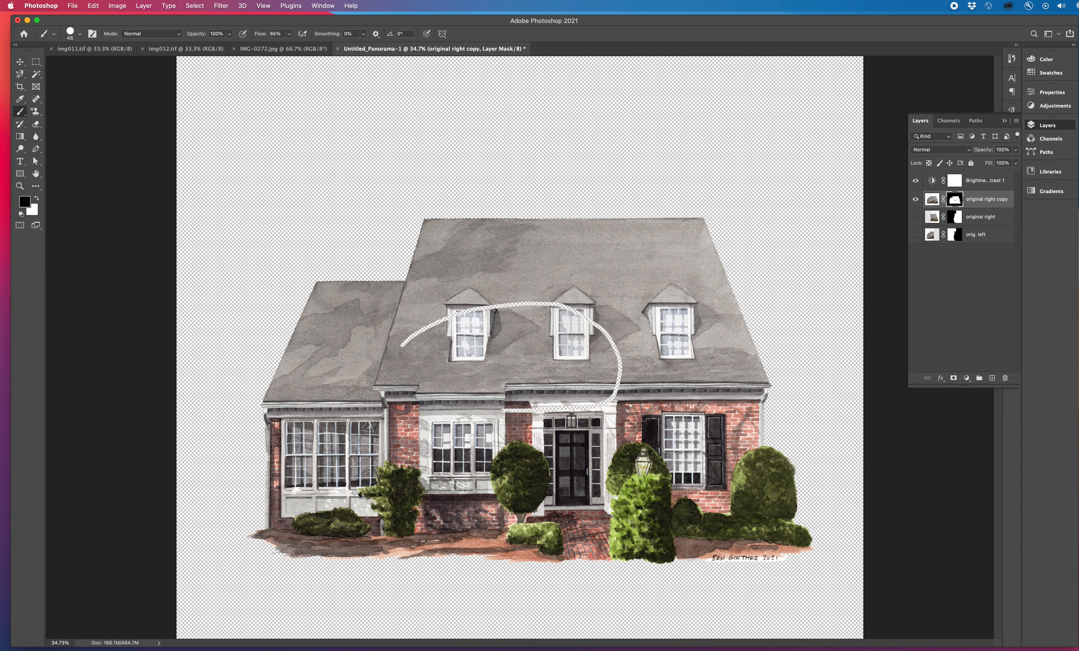
# - Enlarge the brush to 108 px and paint white on the mask over the upper part of the erased curve
pyautogui.click(37, 199)
pyautogui.moveTo(410, 336); pyautogui.dragTo(425, 331)
pyautogui.rightClick(572, 331)
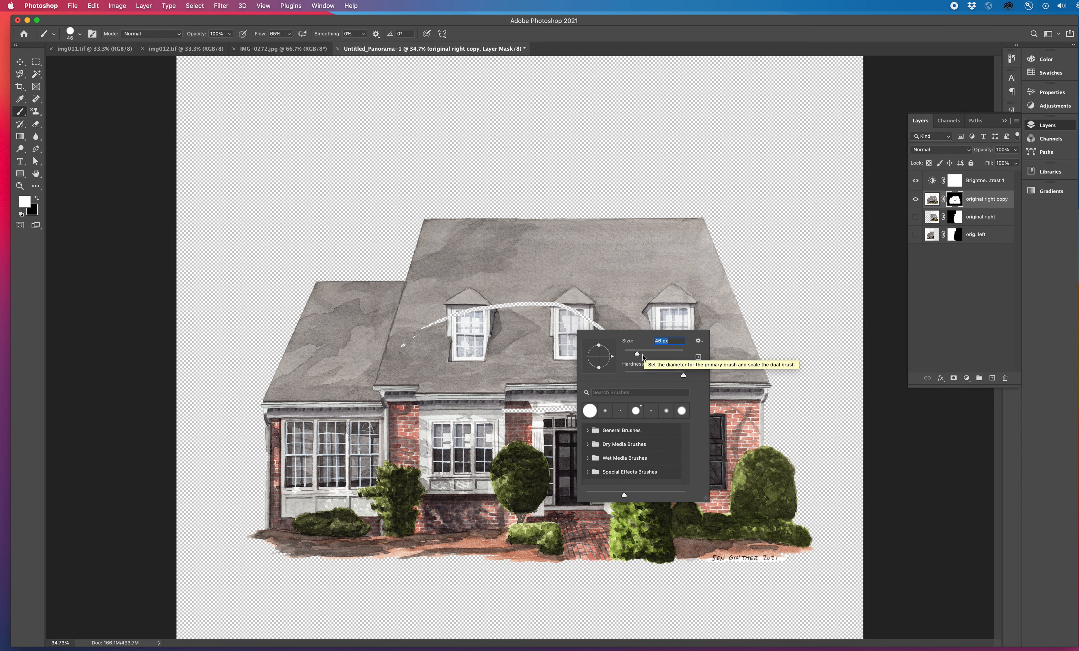
pyautogui.moveTo(637, 353); pyautogui.dragTo(656, 355)
pyautogui.moveTo(553, 301); pyautogui.dragTo(495, 305)
# - Enlarge the brush further and paint white over the remaining parts of the erased curve on the house
pyautogui.rightClick(530, 318)
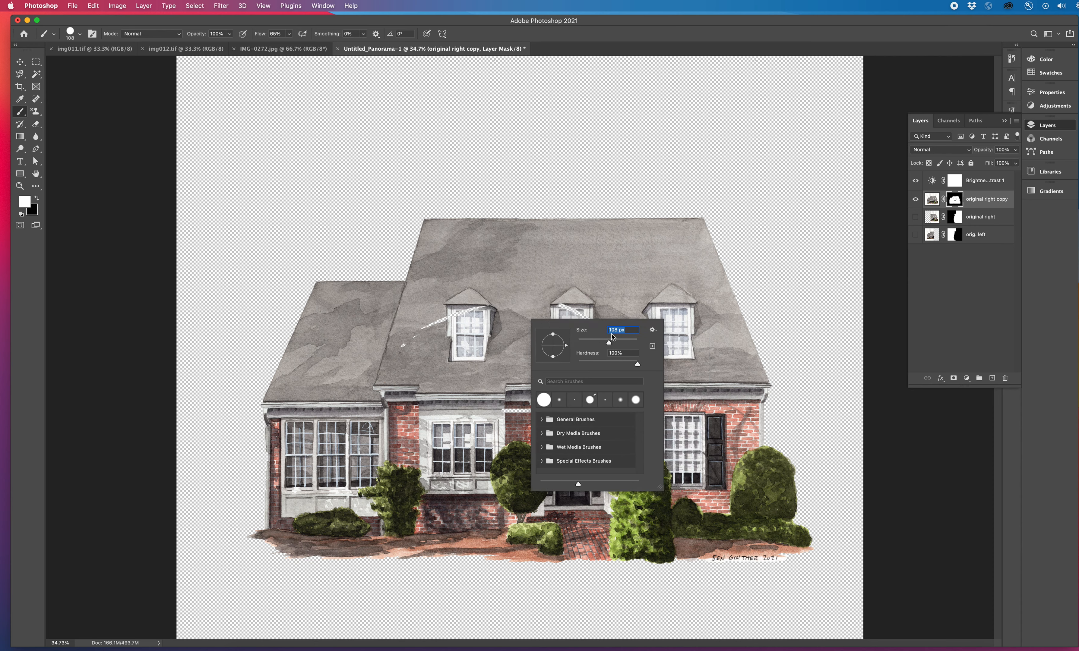
pyautogui.moveTo(488, 307)
pyautogui.mouseDown()
pyautogui.moveTo(415, 347)
pyautogui.moveTo(460, 312)
pyautogui.moveTo(398, 340)
pyautogui.mouseUp()
pyautogui.moveTo(560, 303)
pyautogui.mouseDown()
pyautogui.moveTo(615, 372)
pyautogui.moveTo(606, 330)
pyautogui.mouseUp()
pyautogui.moveTo(614, 369)
pyautogui.mouseDown()
pyautogui.moveTo(616, 391)
pyautogui.moveTo(591, 407)
pyautogui.moveTo(505, 408)
pyautogui.mouseUp()
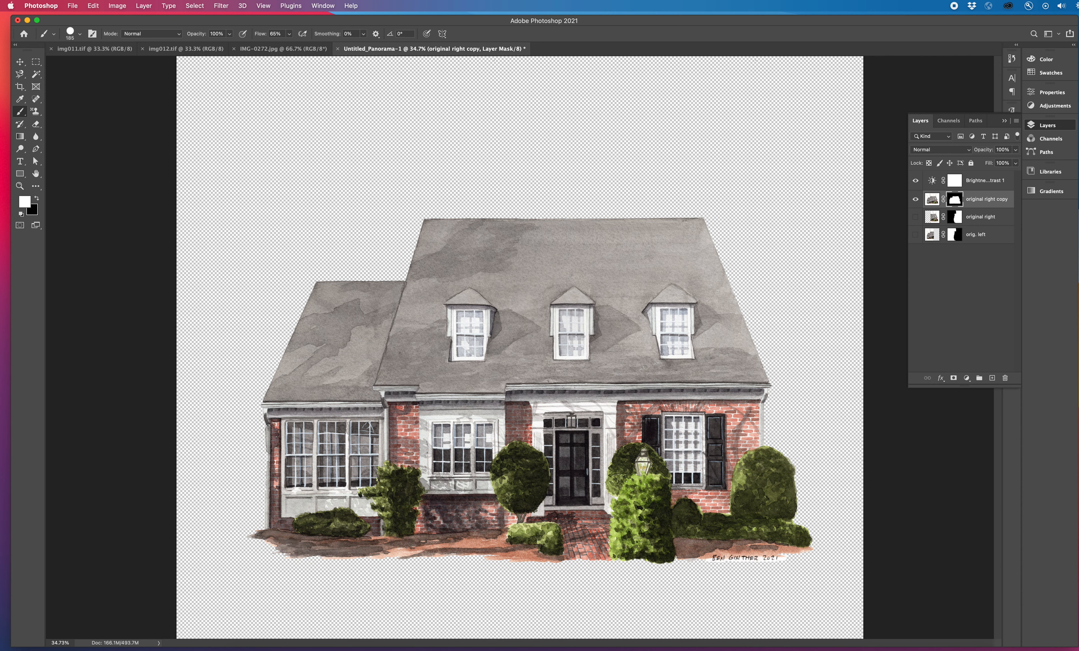
# - Reduce the brush to 54 px and paint black on the layer mask to trim the white paper around the signature
pyautogui.press('super+equal')
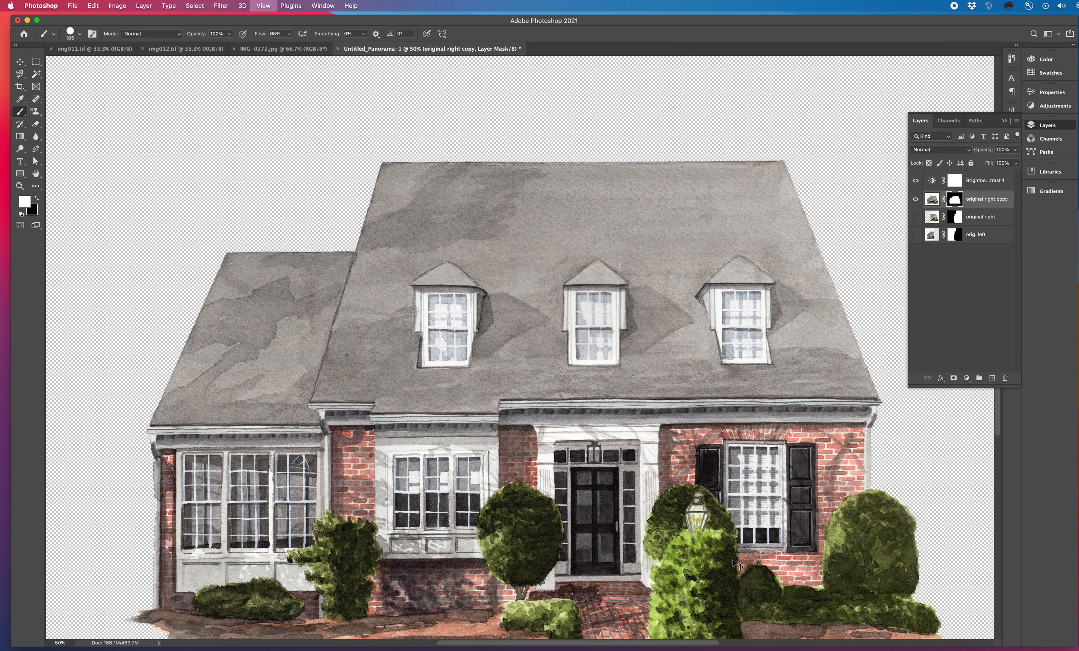
pyautogui.press('super+equal')
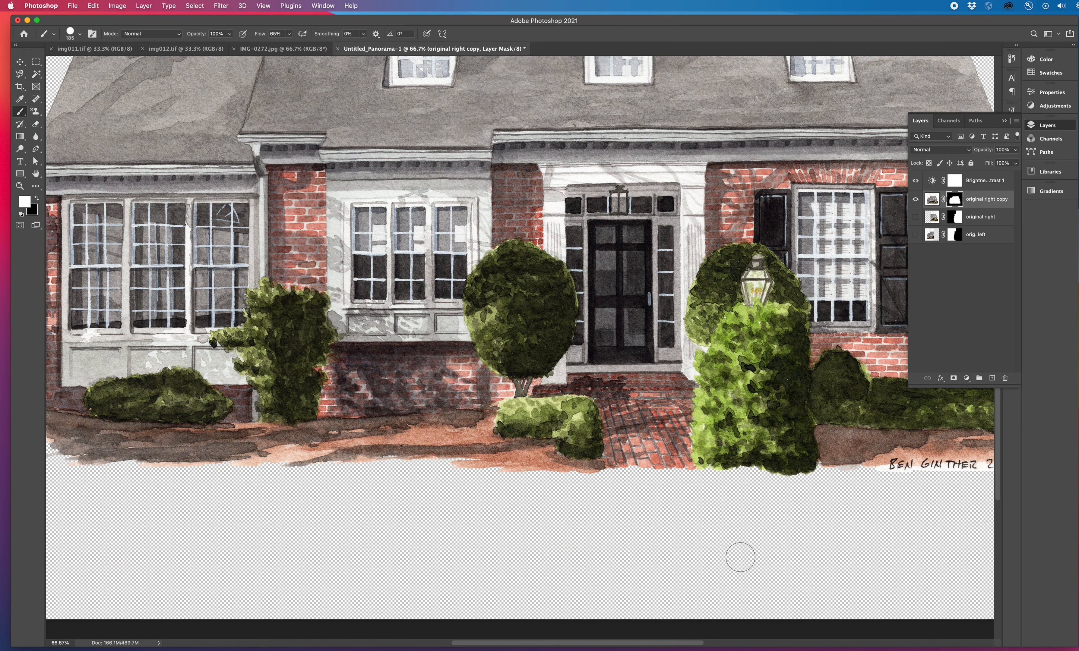
pyautogui.hscroll(10, 734, 557)
pyautogui.press('super+equal')
pyautogui.rightClick(740, 558)
pyautogui.moveTo(858, 532)
pyautogui.mouseDown()
pyautogui.moveTo(819, 533)
pyautogui.moveTo(828, 509)
pyautogui.moveTo(814, 510)
pyautogui.mouseUp()
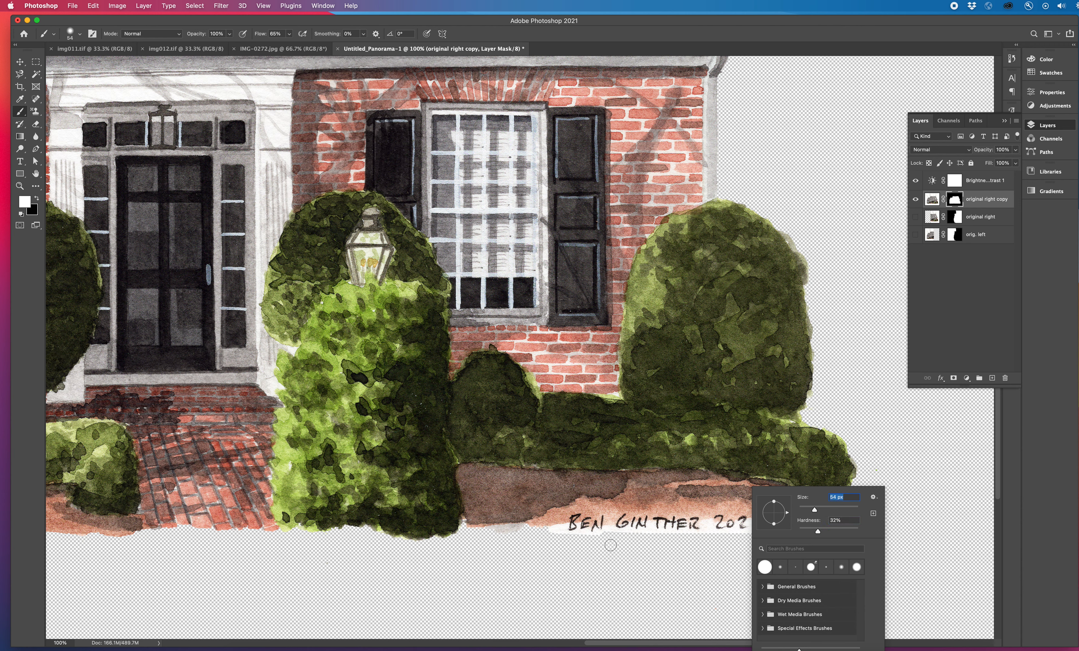
pyautogui.press('Return')
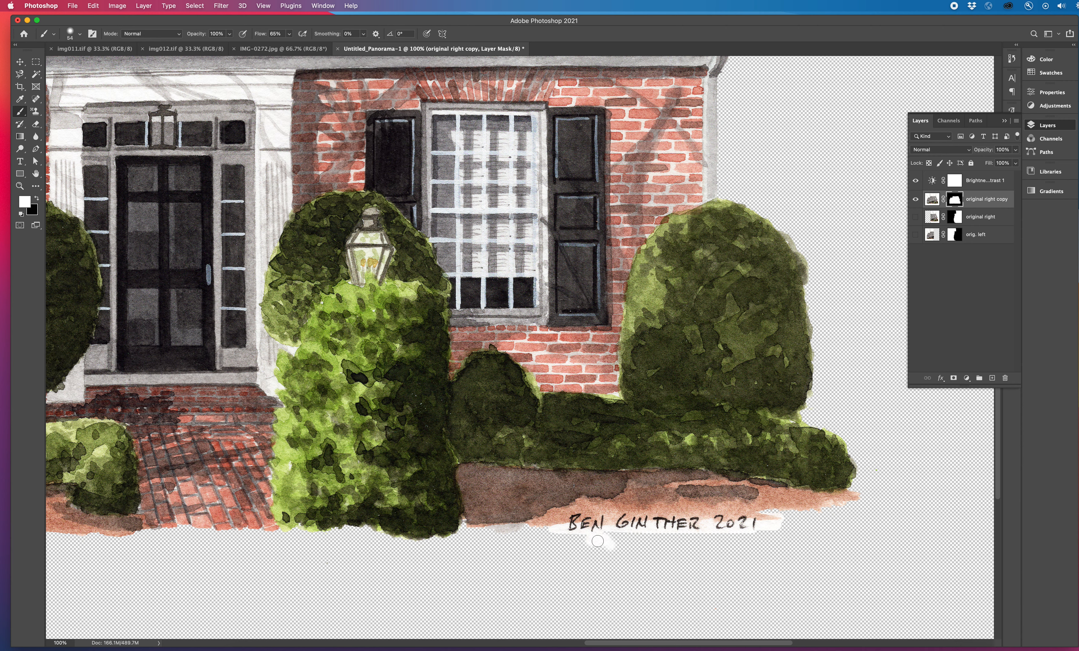
pyautogui.click(603, 548)
pyautogui.click(36, 200)
pyautogui.moveTo(615, 549); pyautogui.dragTo(540, 533)
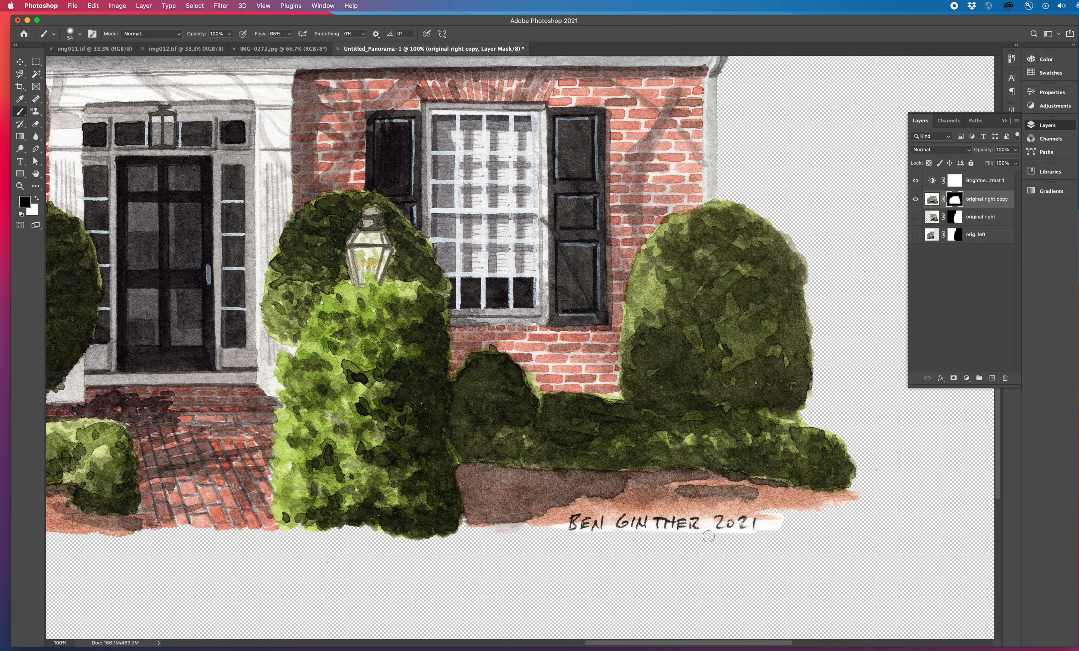
pyautogui.moveTo(754, 537); pyautogui.dragTo(783, 525)
pyautogui.press('x')
# - Paint black on the layer mask to touch up the outer edge of the house's left wall
pyautogui.hscroll(-15, 750, 281)
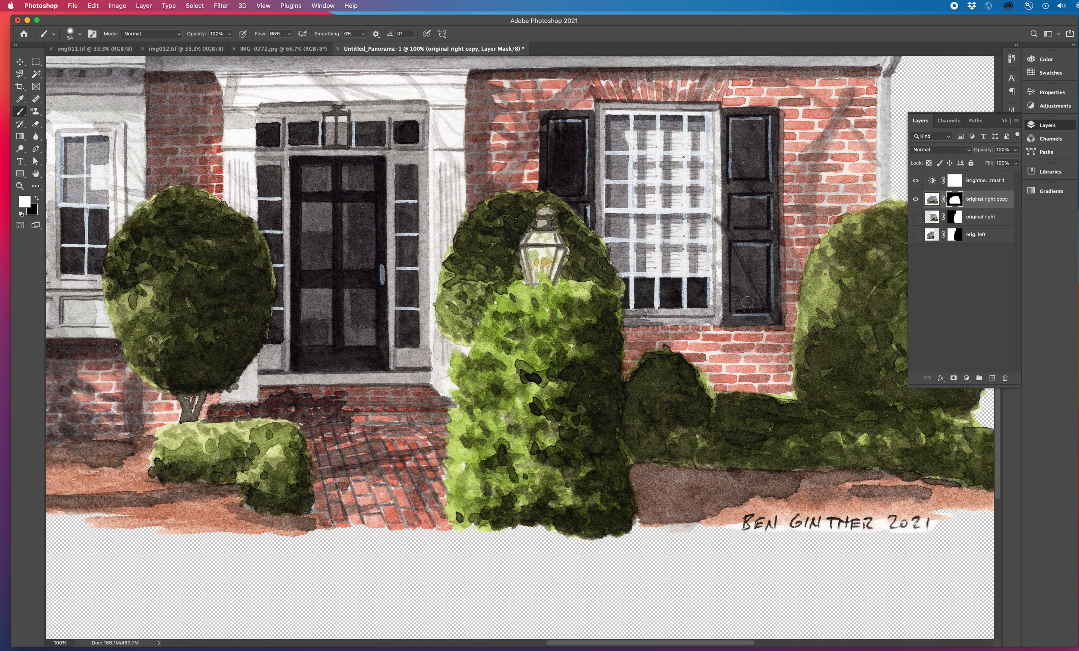
pyautogui.hscroll(-18, 748, 301)
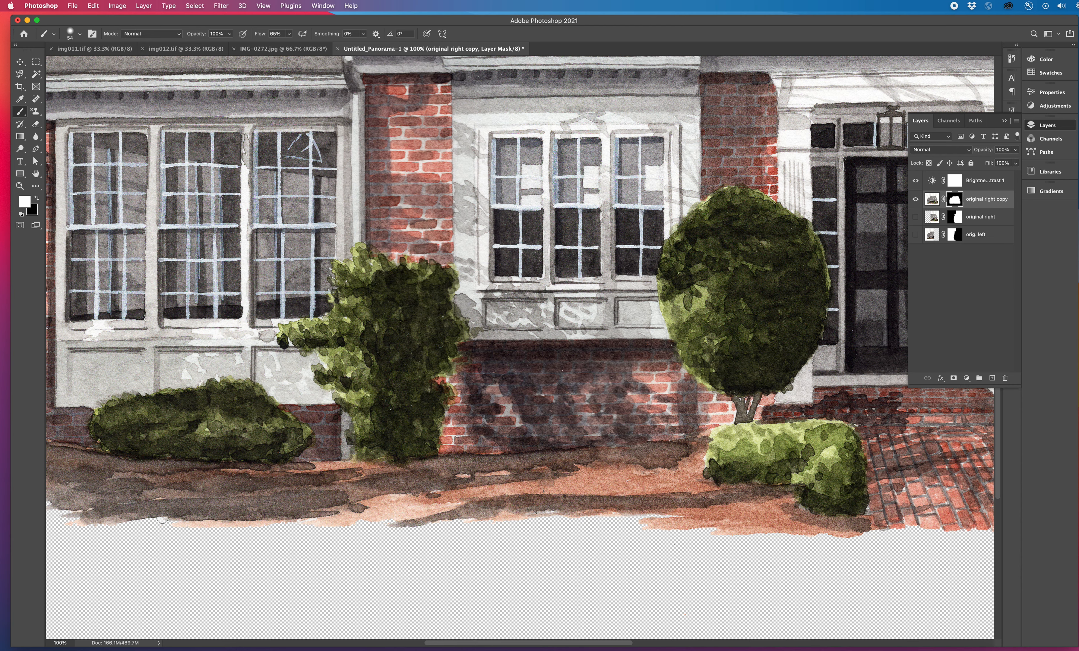
pyautogui.hscroll(-4, 163, 519)
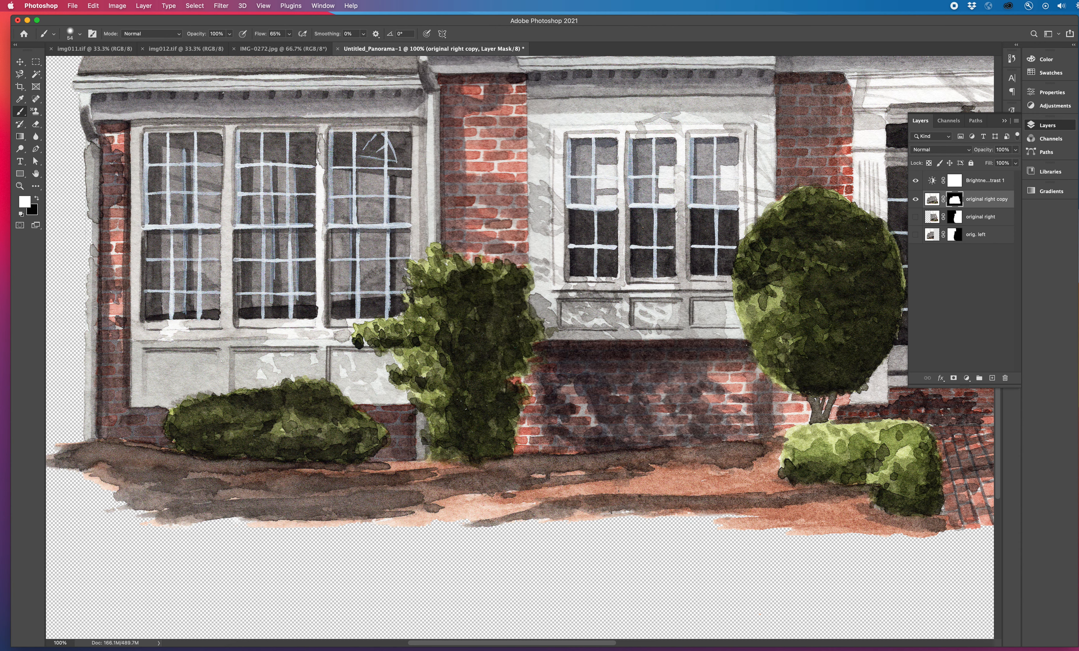
pyautogui.hscroll(-7, 136, 501)
pyautogui.moveTo(207, 346)
pyautogui.mouseDown()
pyautogui.moveTo(215, 317)
pyautogui.moveTo(214, 346)
pyautogui.moveTo(203, 273)
pyautogui.moveTo(203, 325)
pyautogui.mouseUp()
# - Examine the masked edges along the left wall and both roofs, and check the whole painting
pyautogui.scroll(5, 214, 293)
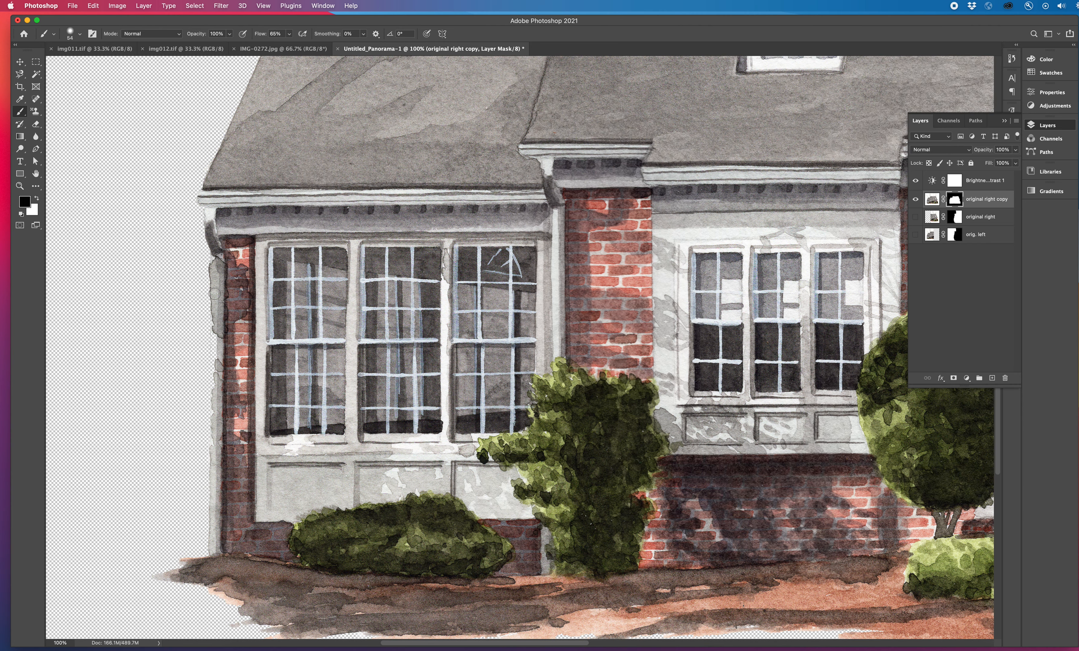
pyautogui.scroll(12, 250, 293)
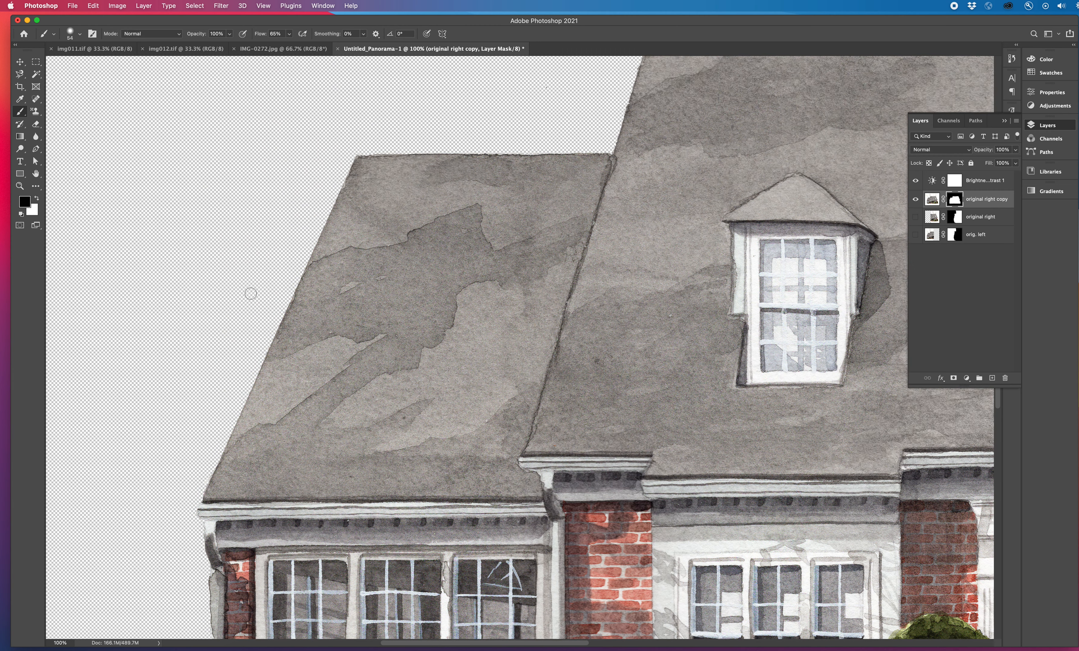
pyautogui.hscroll(10, 250, 293)
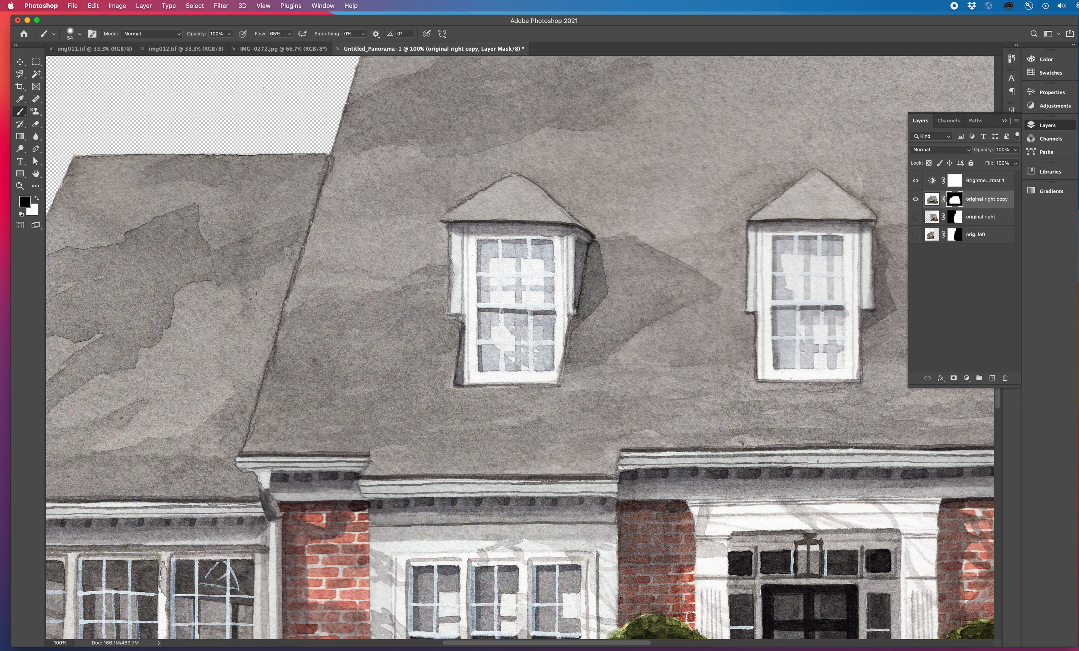
pyautogui.scroll(6, 250, 293)
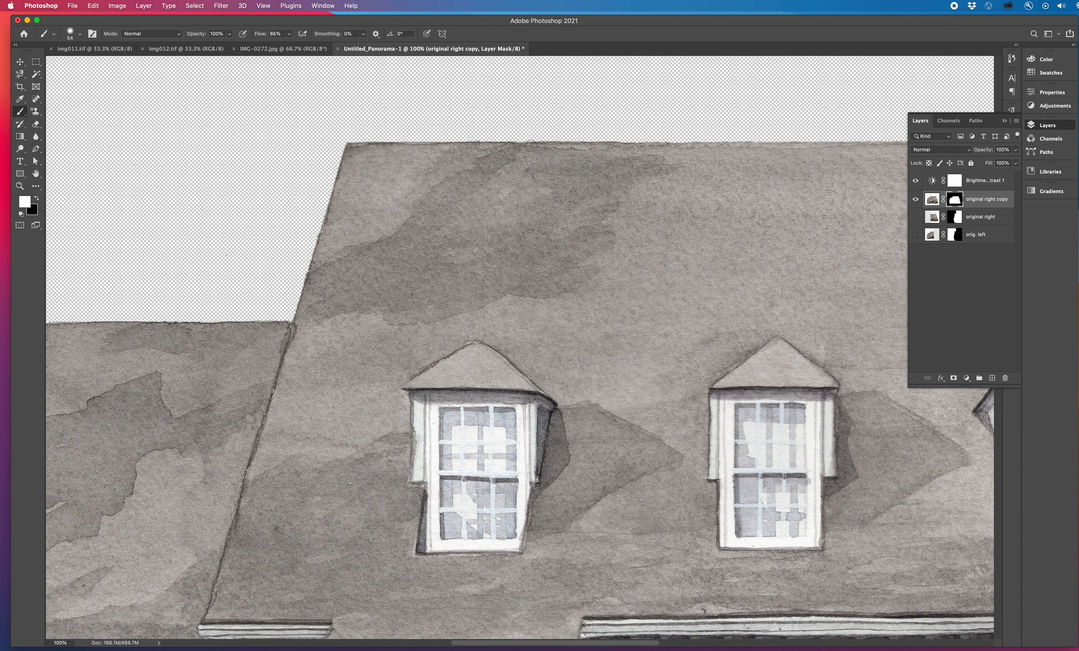
pyautogui.hscroll(3, 525, 149)
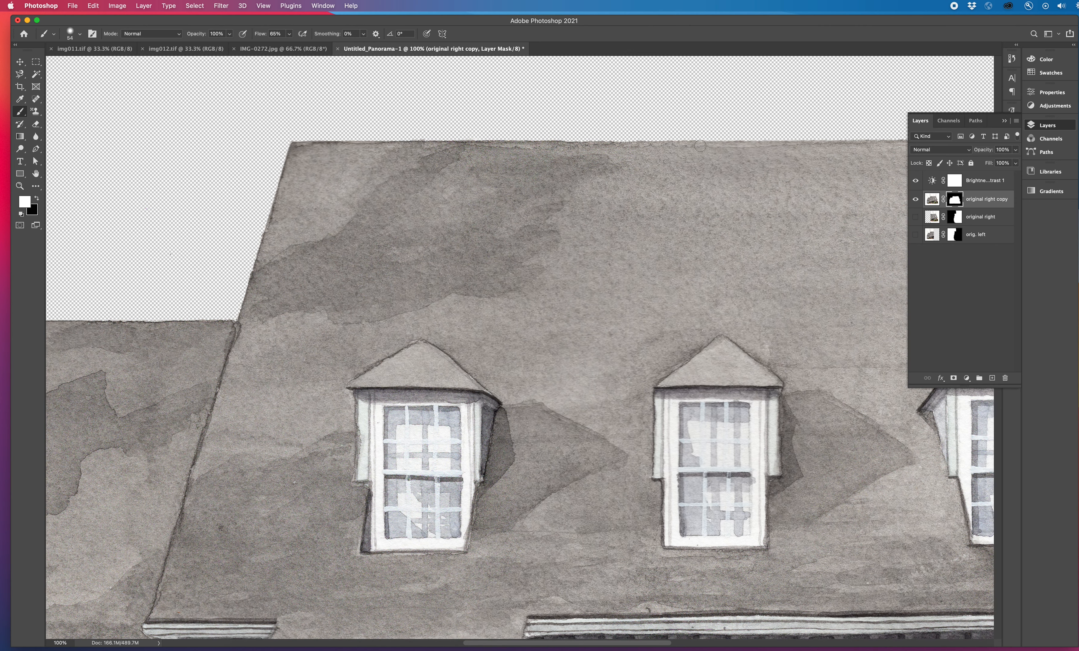
pyautogui.hscroll(4, 711, 118)
pyautogui.scroll(-3, 710, 117)
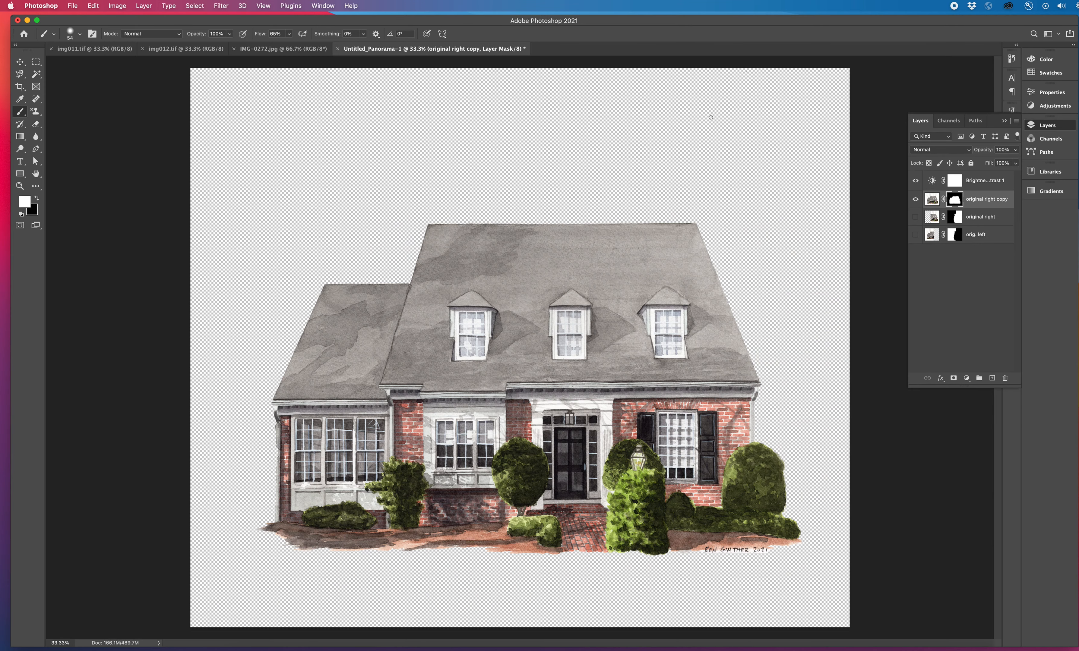
# - Draw a Polygonal Lasso selection around the house, tracing the left roof slope and wall closely and looping loosely around the rest
pyautogui.click(20, 74)
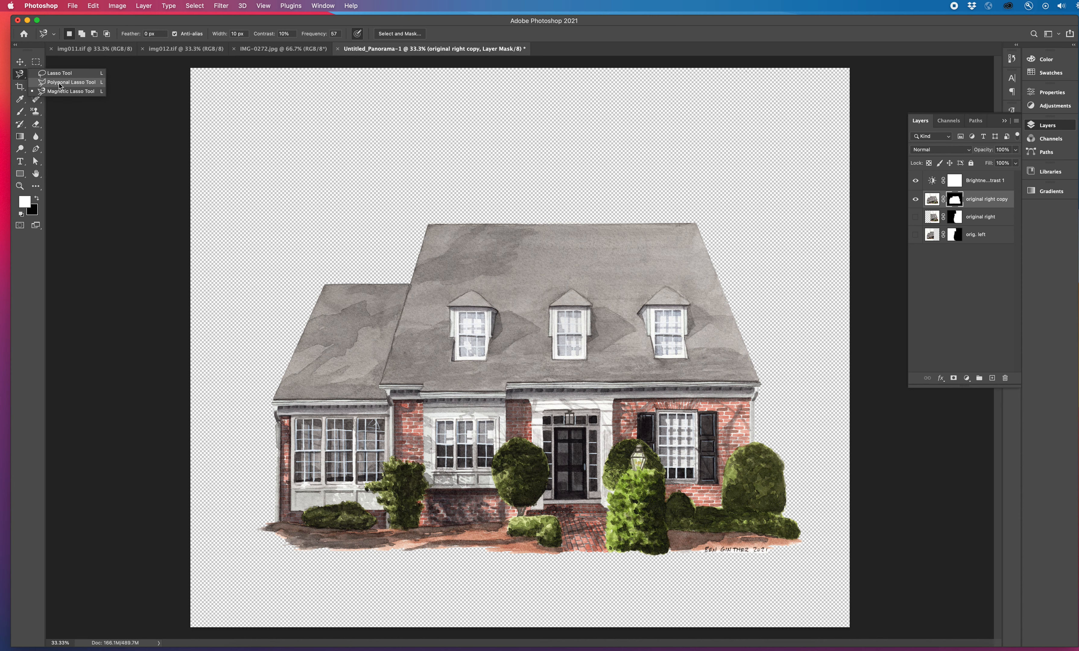
pyautogui.click(60, 84)
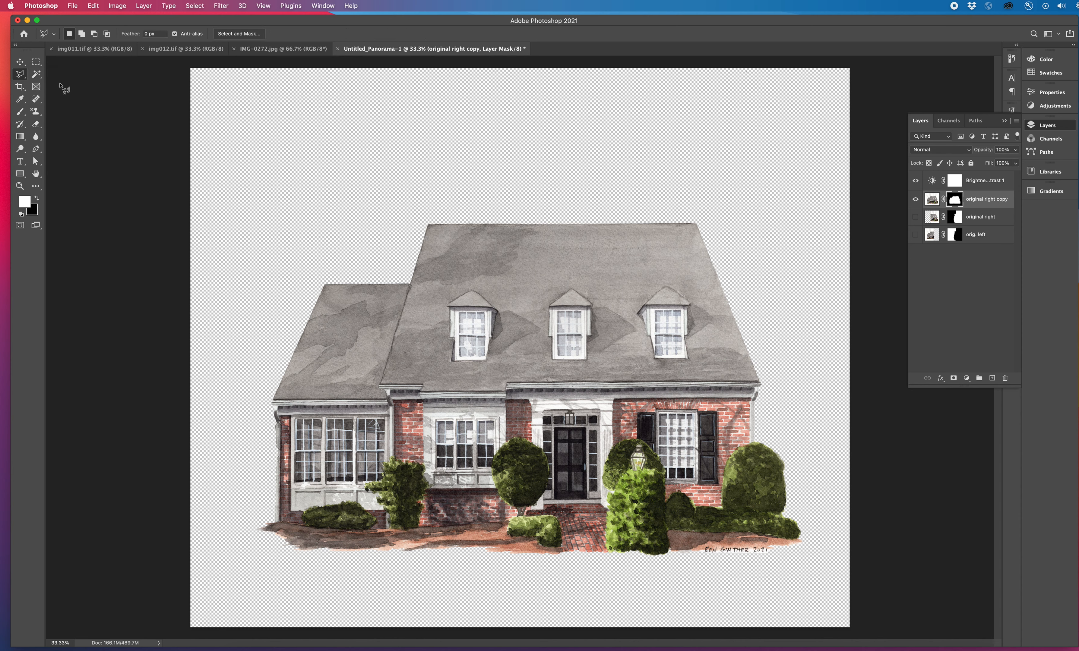
pyautogui.click(324, 285)
pyautogui.click(273, 402)
pyautogui.click(276, 406)
pyautogui.click(274, 411)
pyautogui.click(277, 422)
pyautogui.click(277, 464)
pyautogui.click(240, 559)
pyautogui.click(738, 578)
pyautogui.click(812, 489)
pyautogui.click(738, 216)
pyautogui.click(574, 192)
pyautogui.click(404, 214)
pyautogui.click(361, 267)
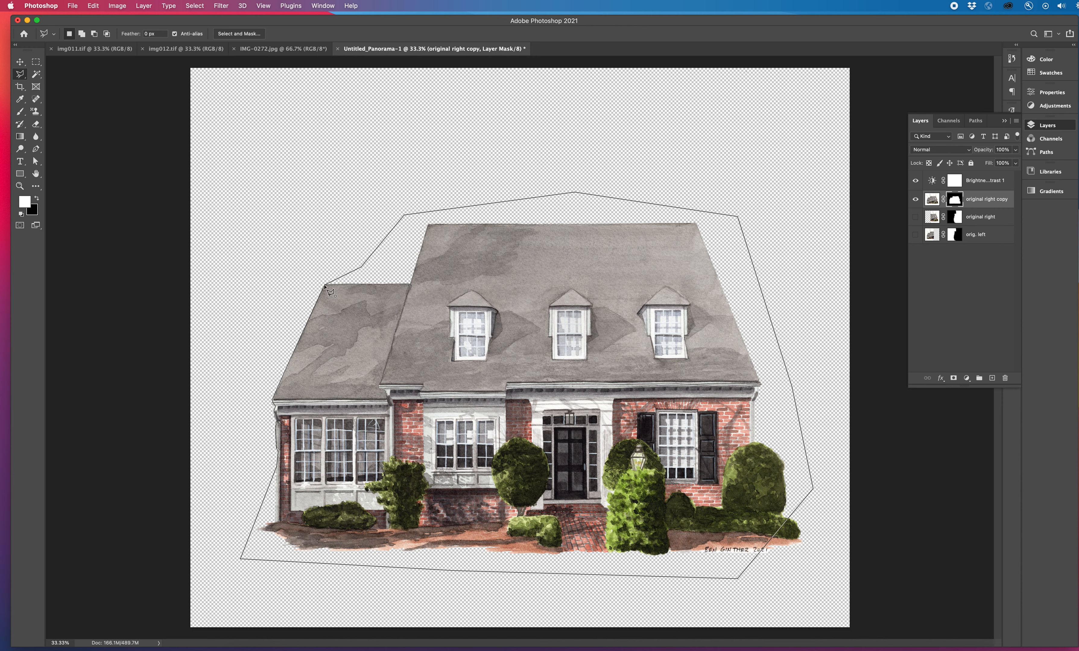
pyautogui.click(325, 286)
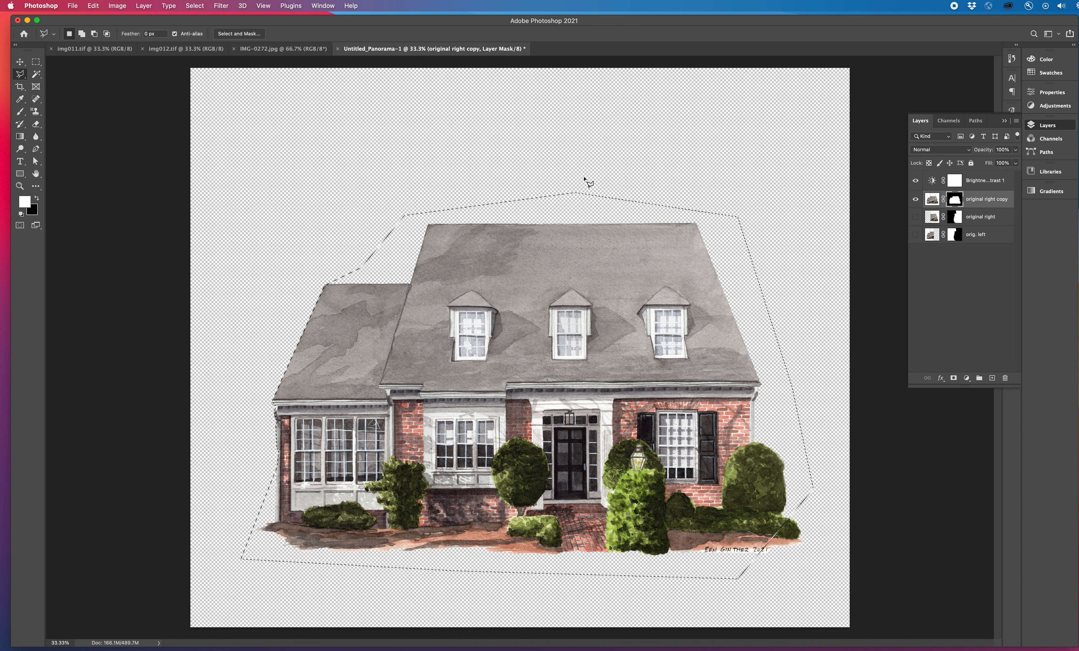
# - Deselect the polygonal selection around the house
pyautogui.click(194, 5)
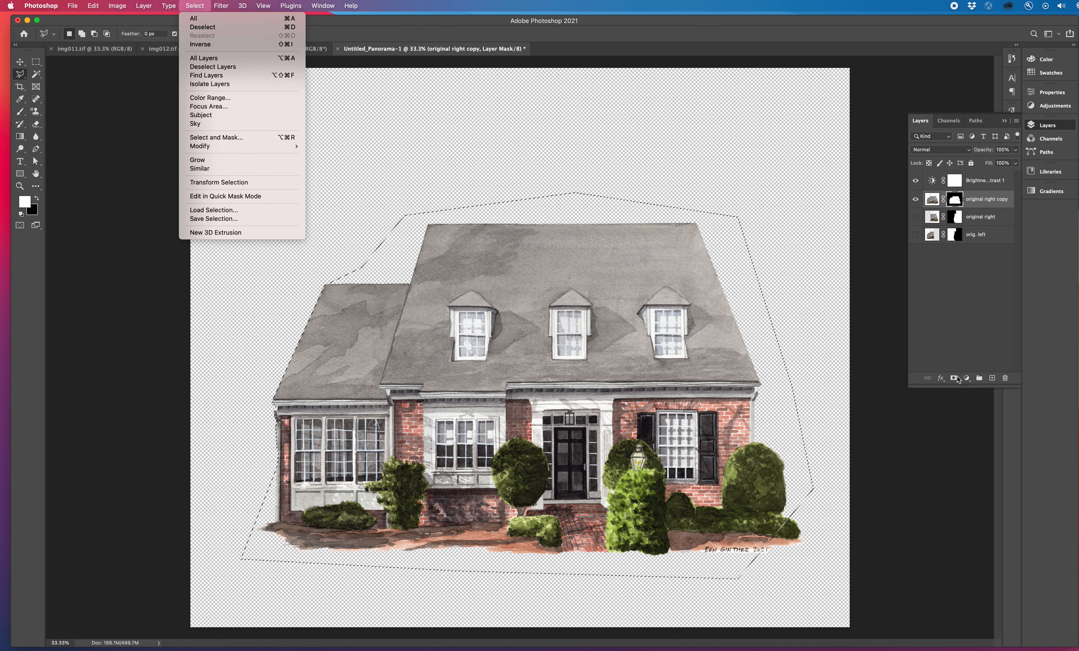
pyautogui.click(22, 60)
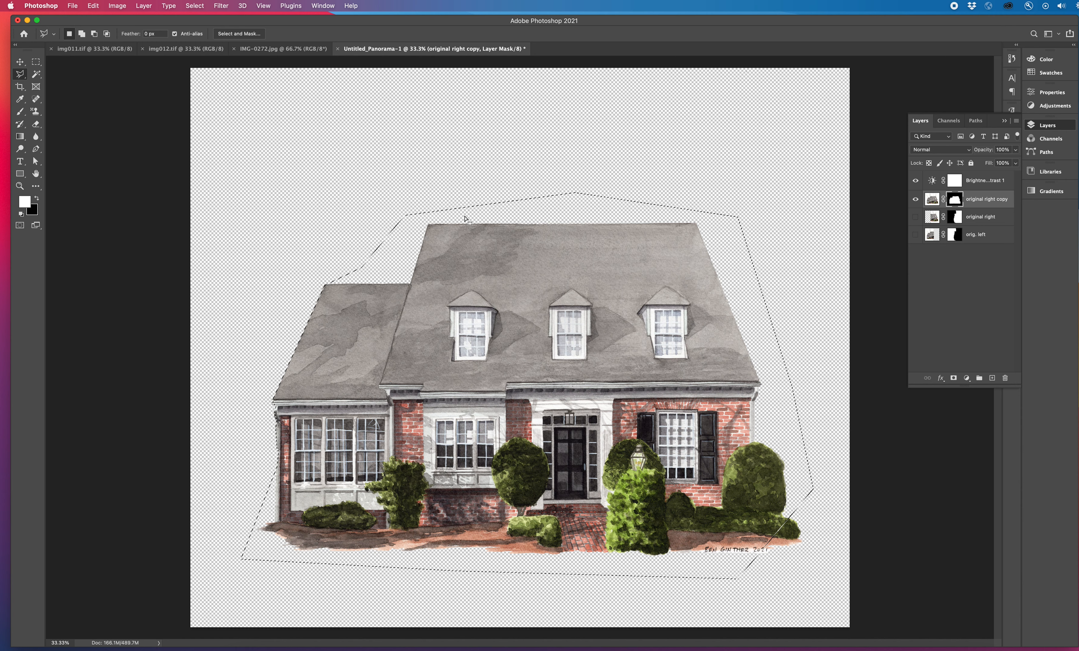
pyautogui.click(202, 6)
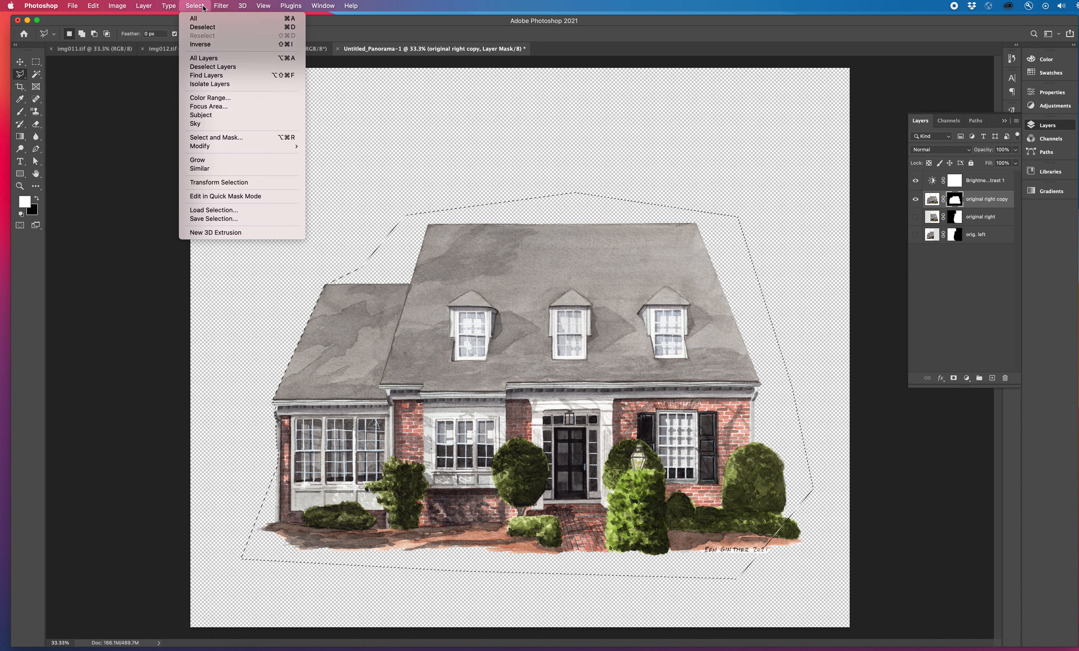
pyautogui.click(202, 27)
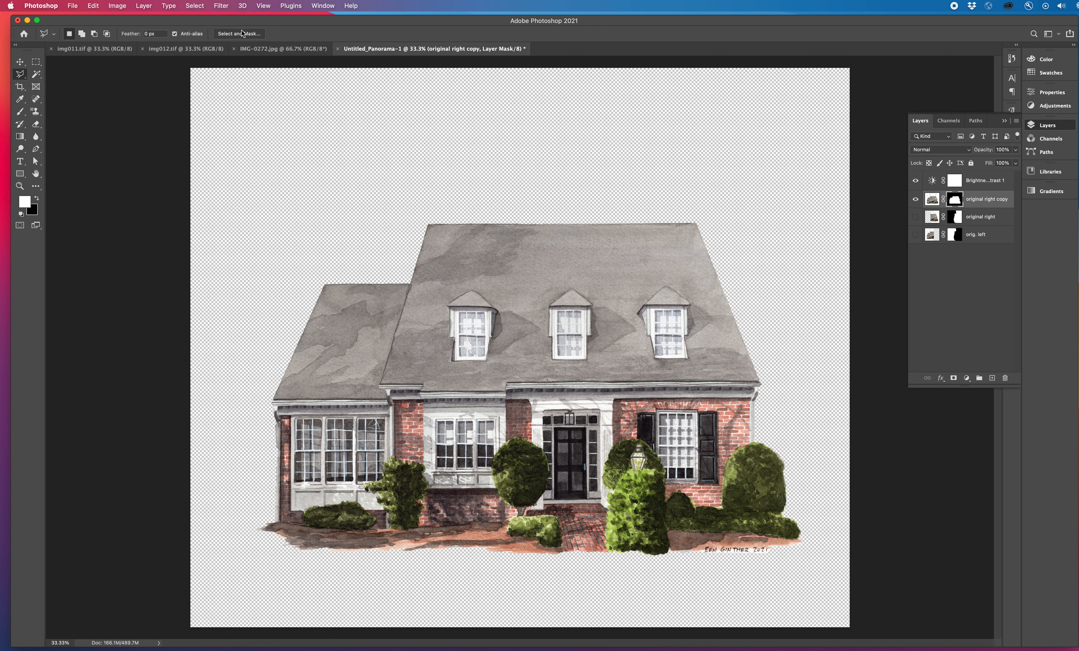
# - Target the image of the original right copy layer instead of its mask and resize the canvas to 14 by 11 inches, allowing clipping
pyautogui.click(933, 200)
pyautogui.click(20, 62)
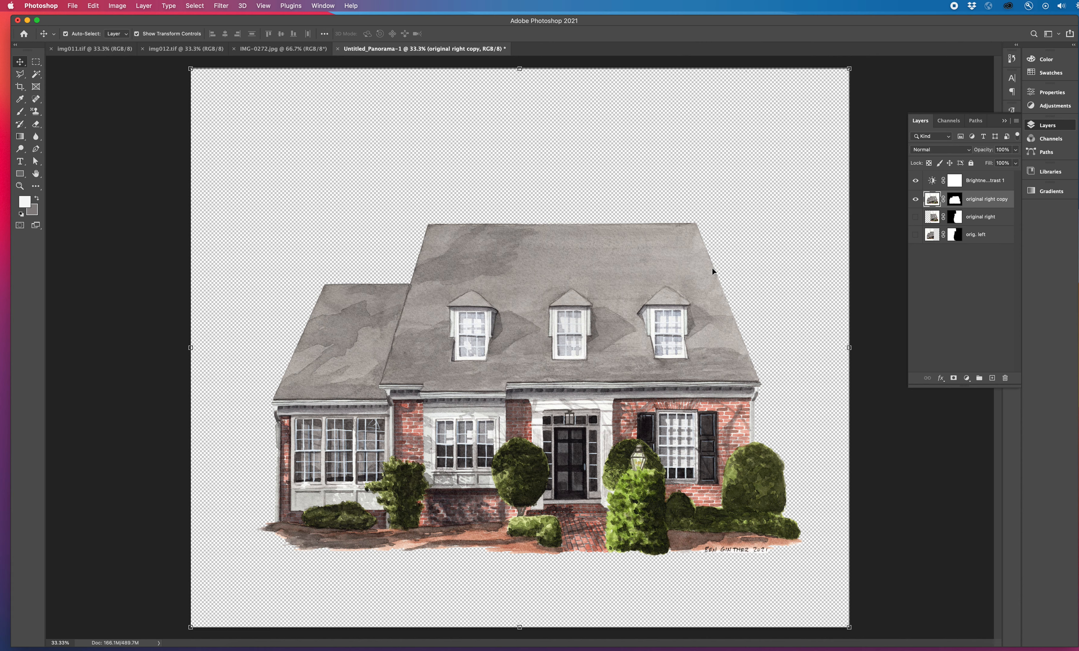
pyautogui.click(117, 5)
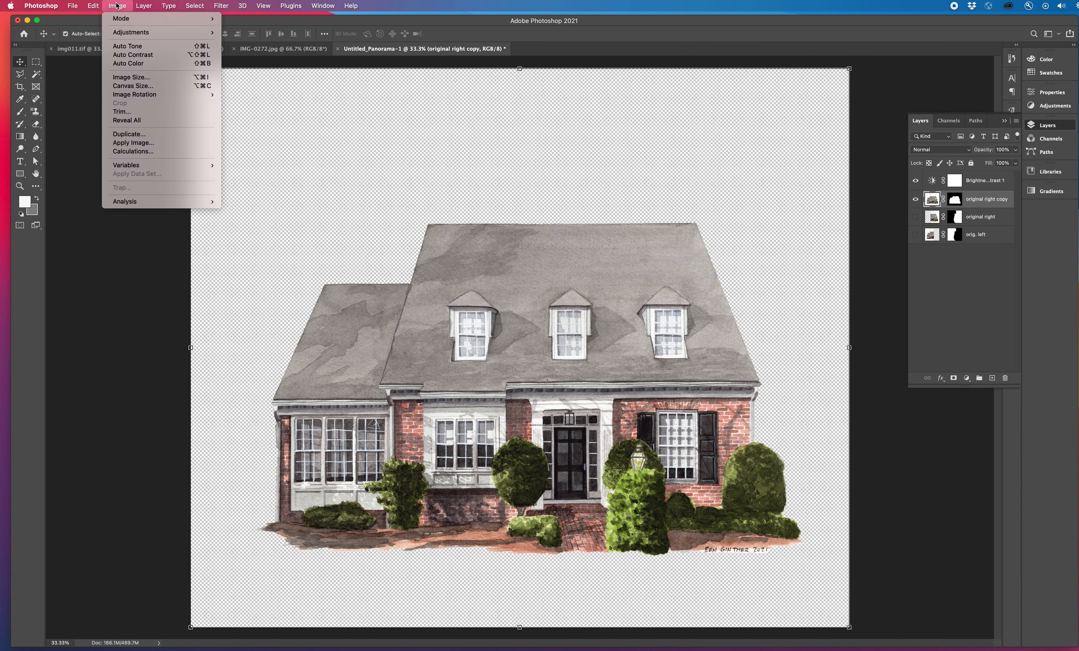
pyautogui.click(129, 87)
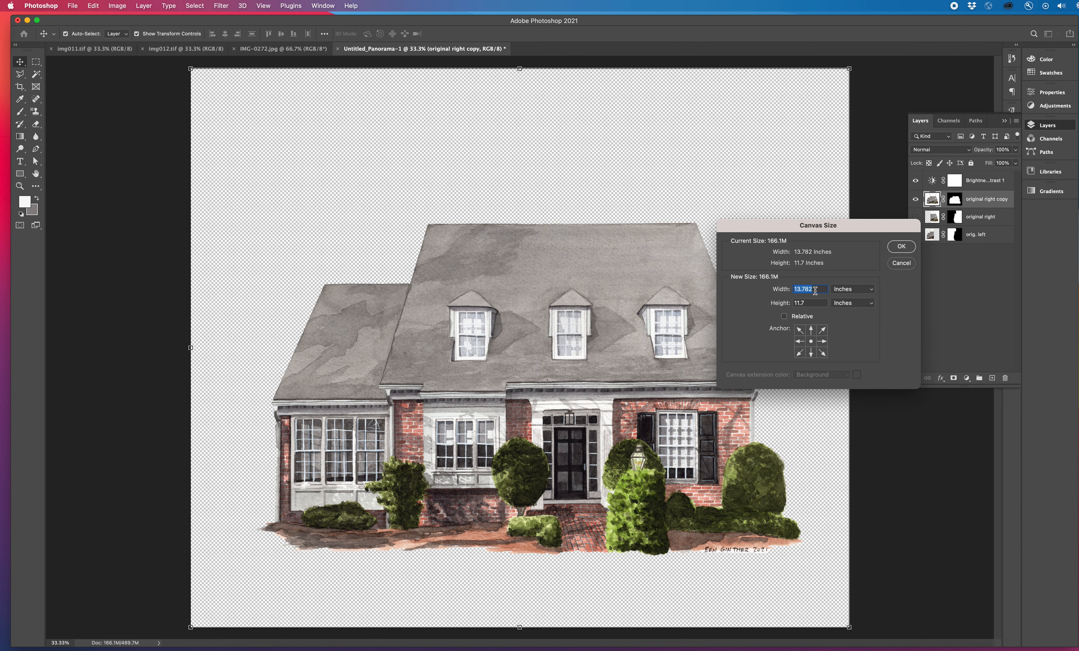
pyautogui.write('14')
pyautogui.click(804, 304)
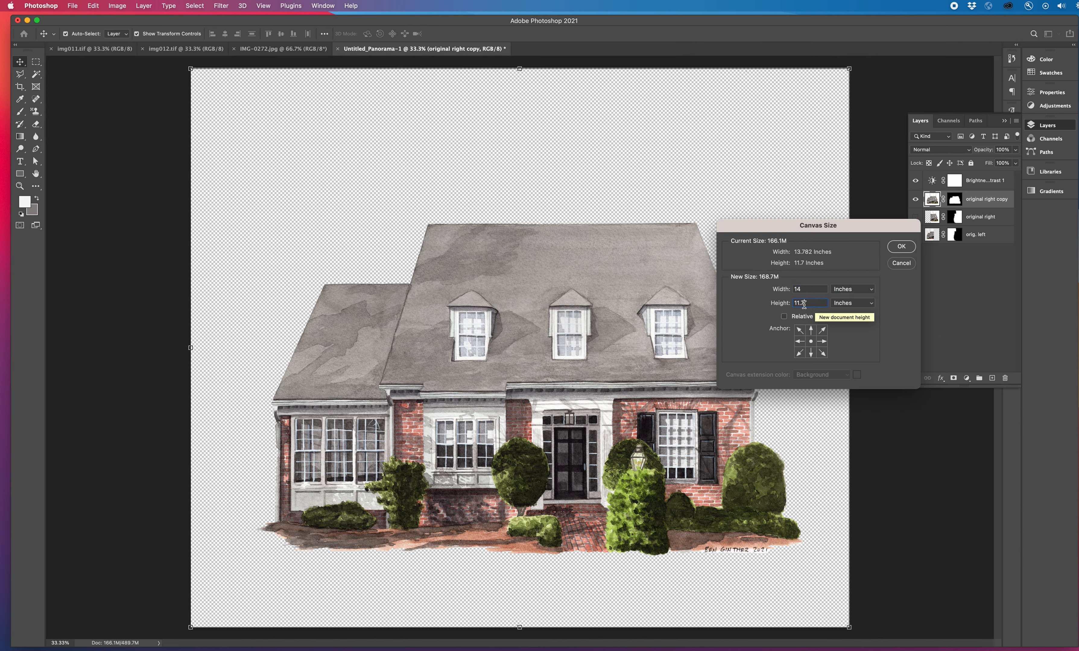
pyautogui.press('BackSpace')
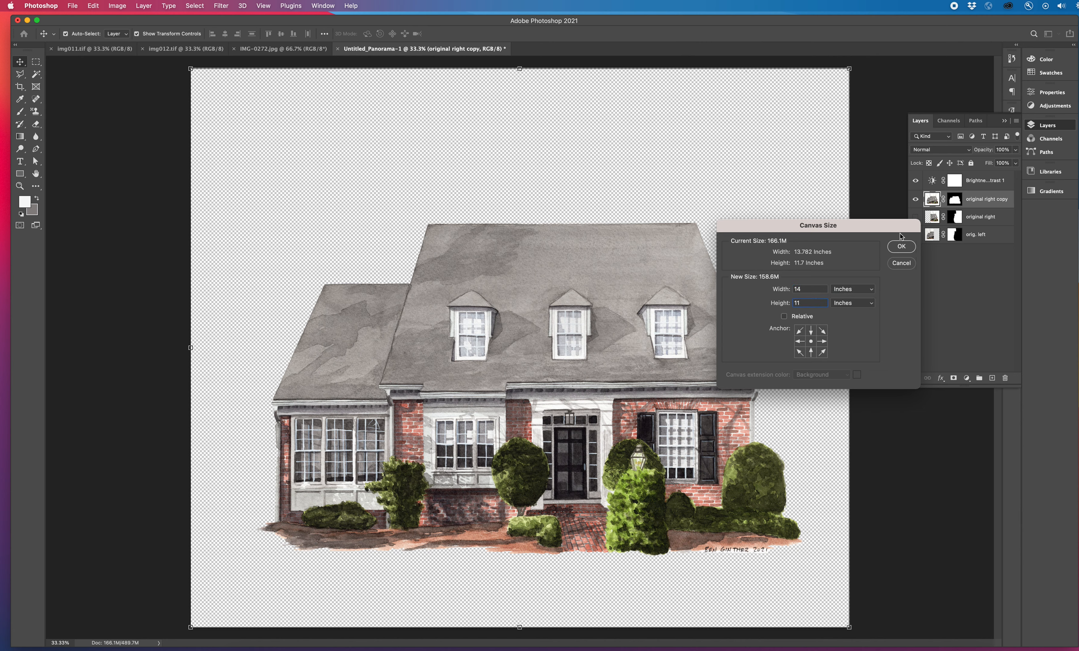
pyautogui.click(902, 249)
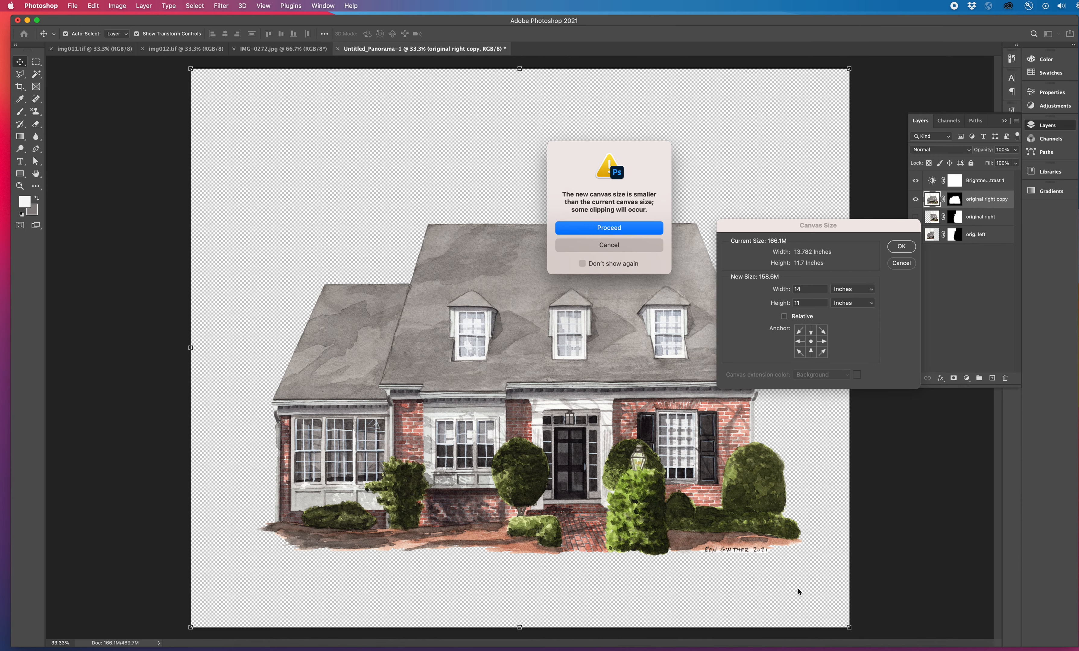
pyautogui.click(616, 236)
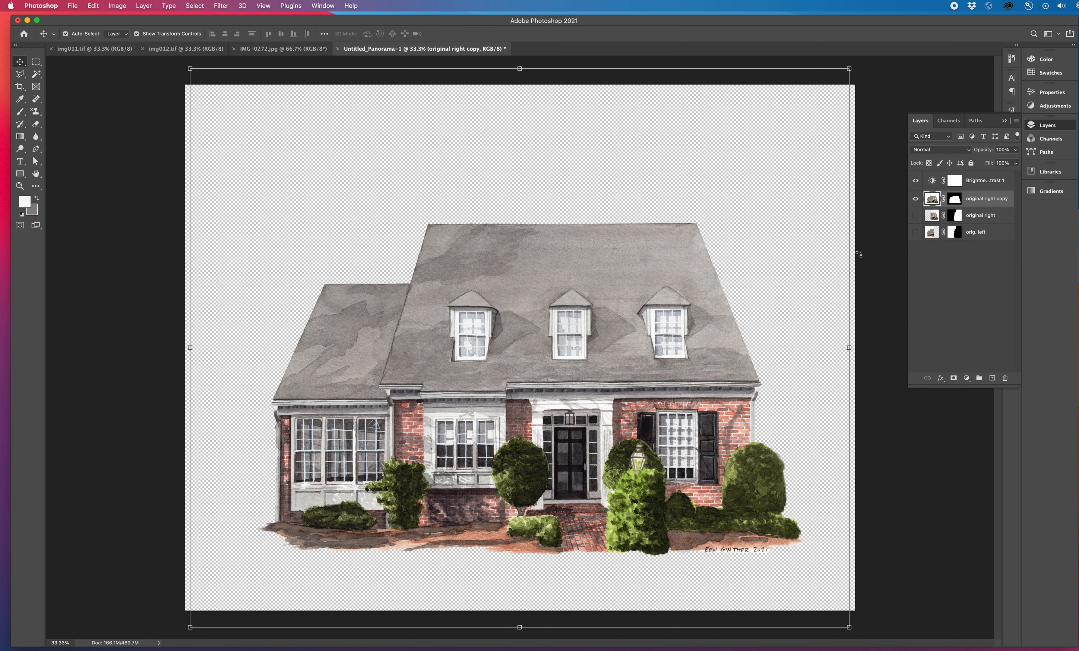
# - Scale the house layer up proportionally to 103.76% and reposition it on the canvas
pyautogui.click(90, 104)
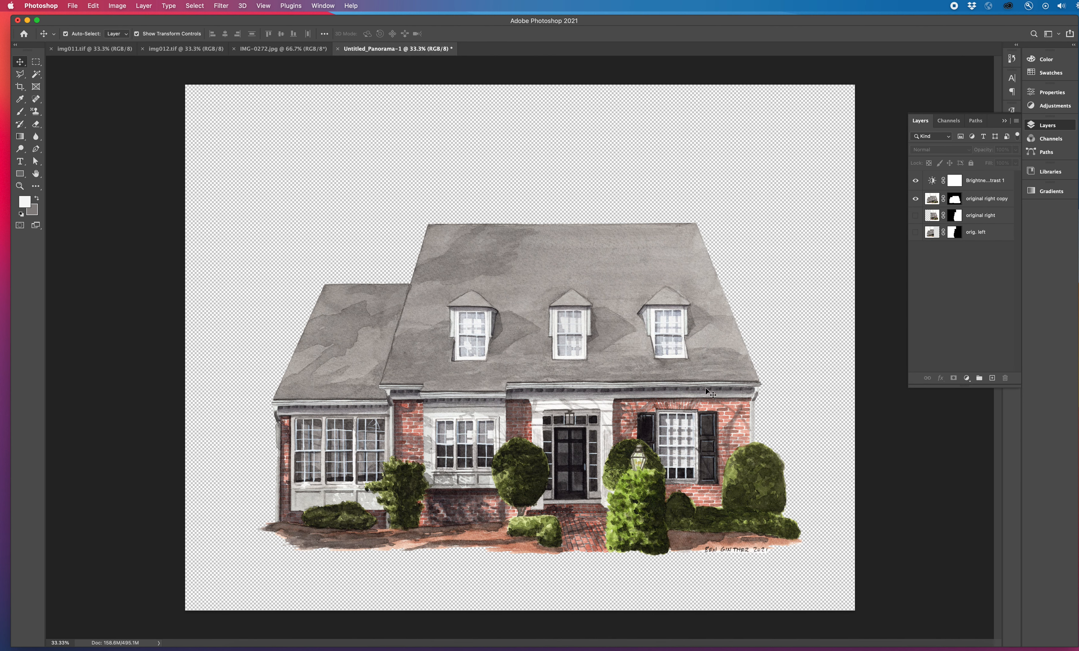
pyautogui.click(712, 395)
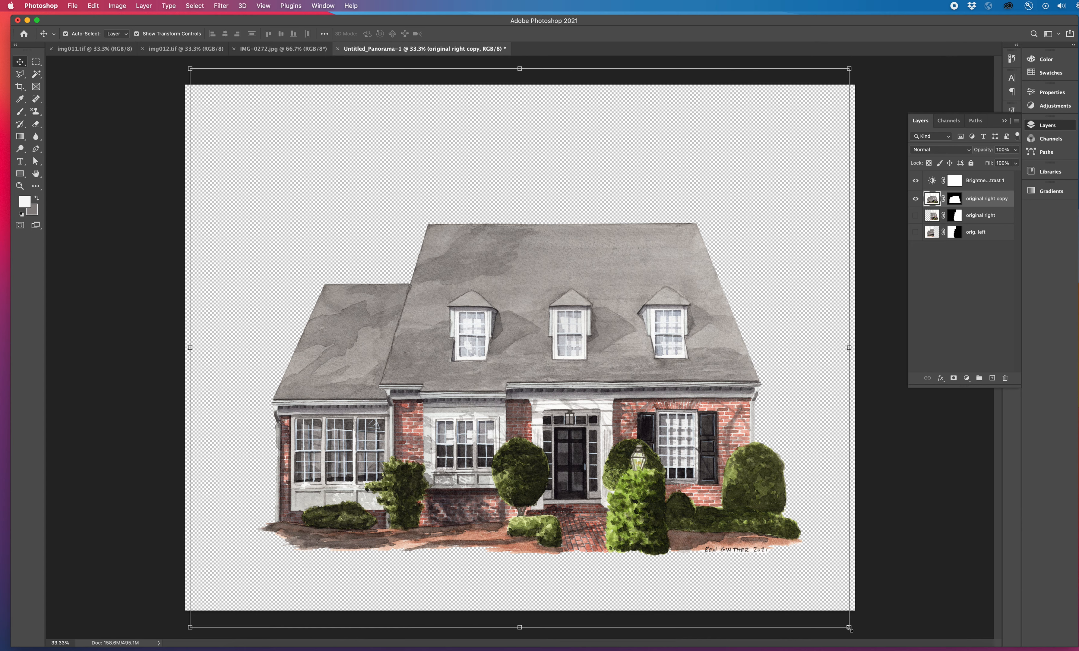
pyautogui.moveTo(849, 628); pyautogui.dragTo(876, 648)
pyautogui.hotkey('ctrl', 'Down')
pyautogui.click(971, 419)
pyautogui.moveTo(706, 355); pyautogui.dragTo(699, 352)
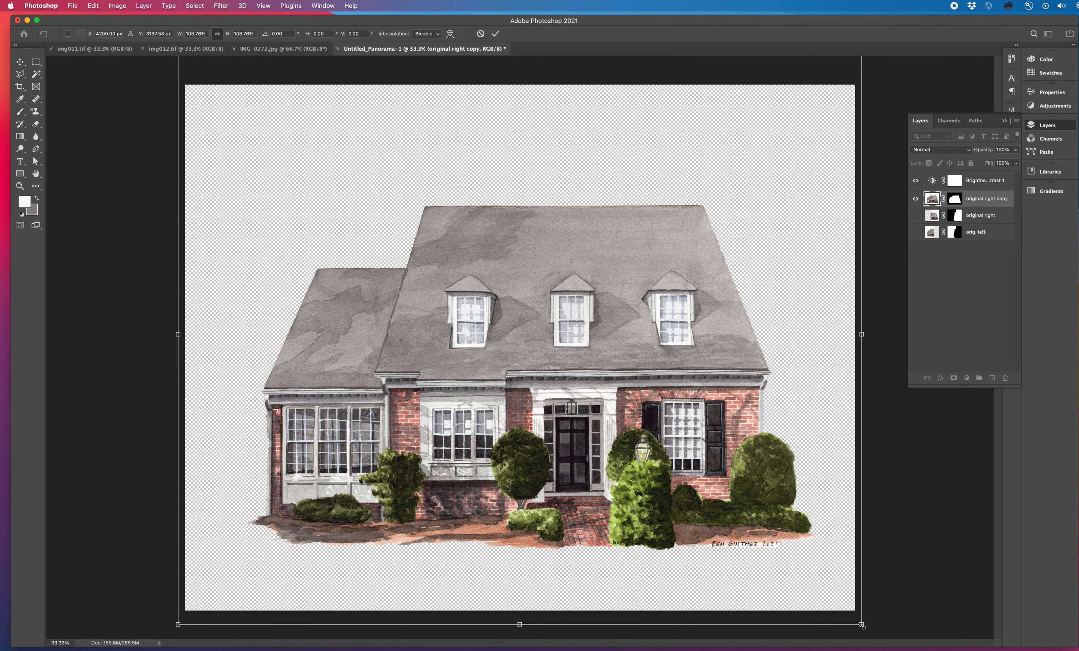
# - Enlarge the house layer further past 105.65%, shift it upward on the canvas and apply the transform
pyautogui.moveTo(861, 624); pyautogui.dragTo(879, 639)
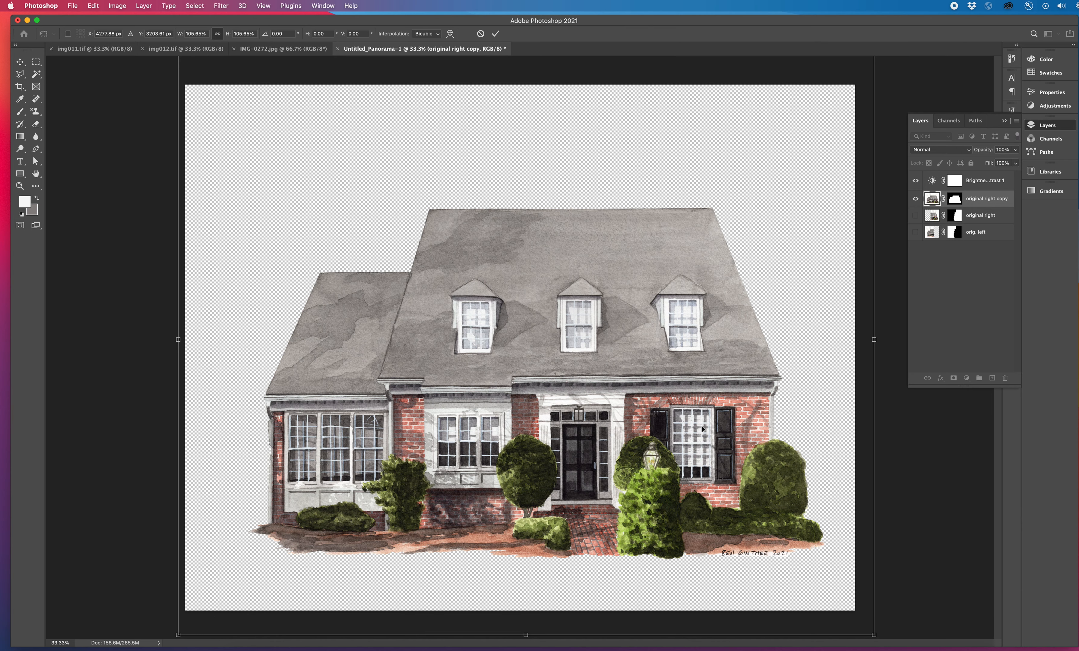
pyautogui.moveTo(701, 425); pyautogui.dragTo(689, 403)
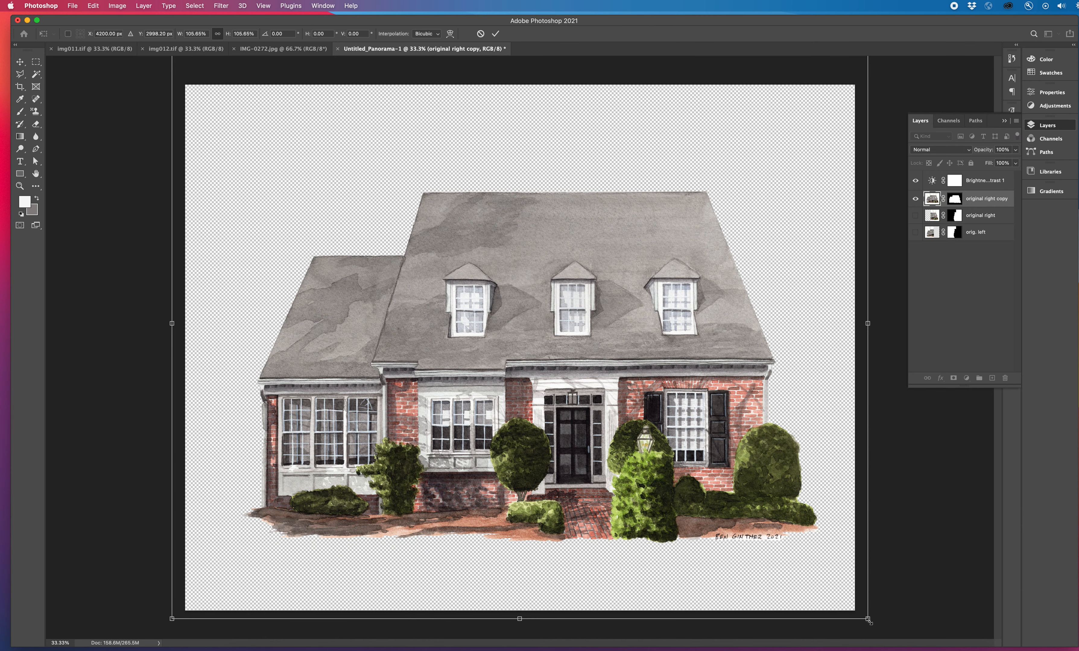
pyautogui.moveTo(867, 619); pyautogui.dragTo(877, 629)
pyautogui.press('Return')
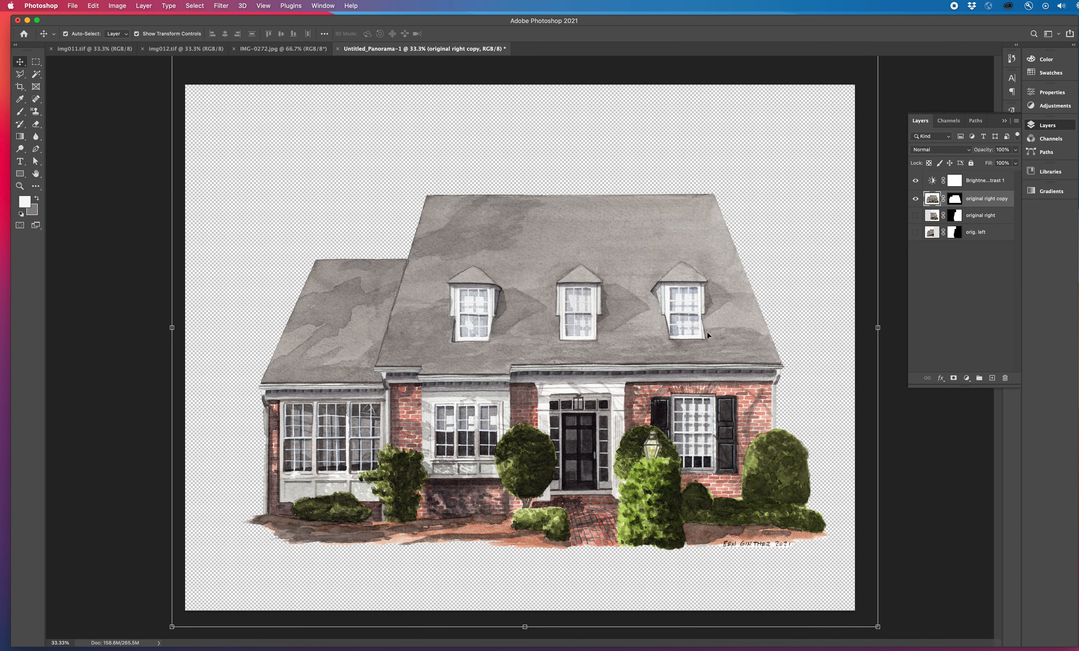
# - Shift the house layer slightly to the left on the canvas and deselect all layers
pyautogui.moveTo(708, 335); pyautogui.dragTo(698, 336)
pyautogui.click(933, 474)
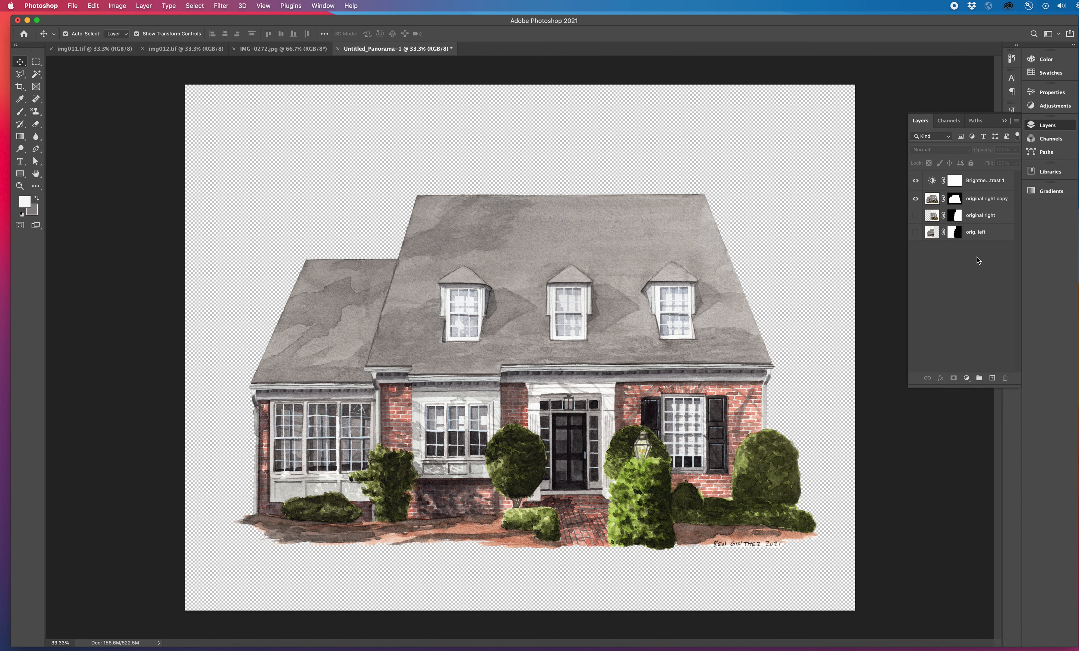
# - Add a new layer filled with white at 100% opacity and place it beneath all the other layers as a background
pyautogui.click(992, 378)
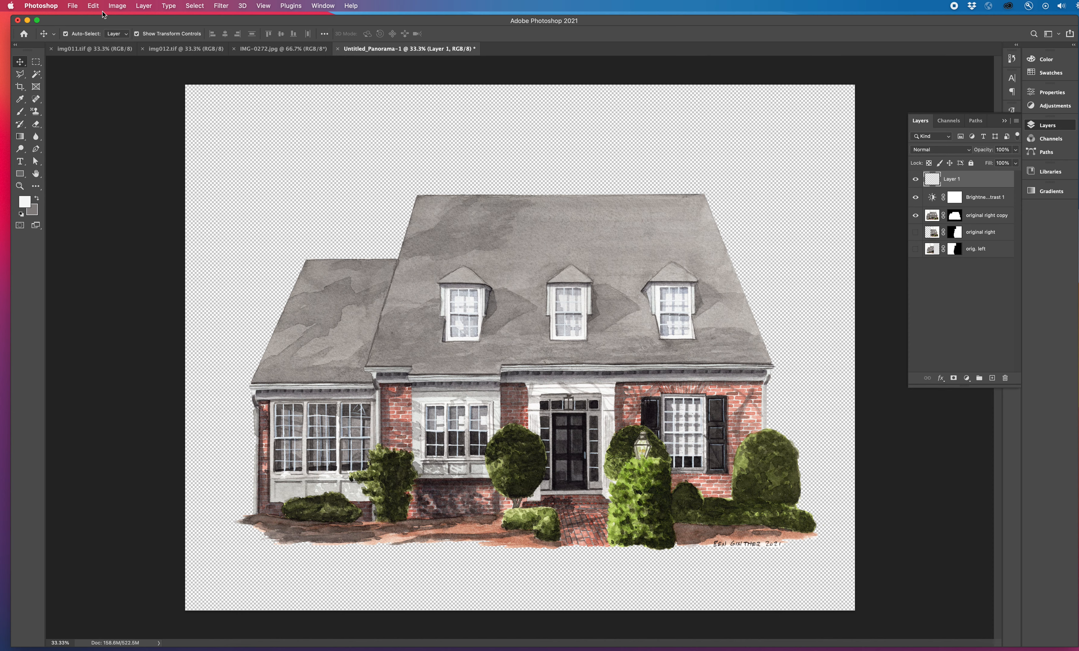
pyautogui.click(93, 6)
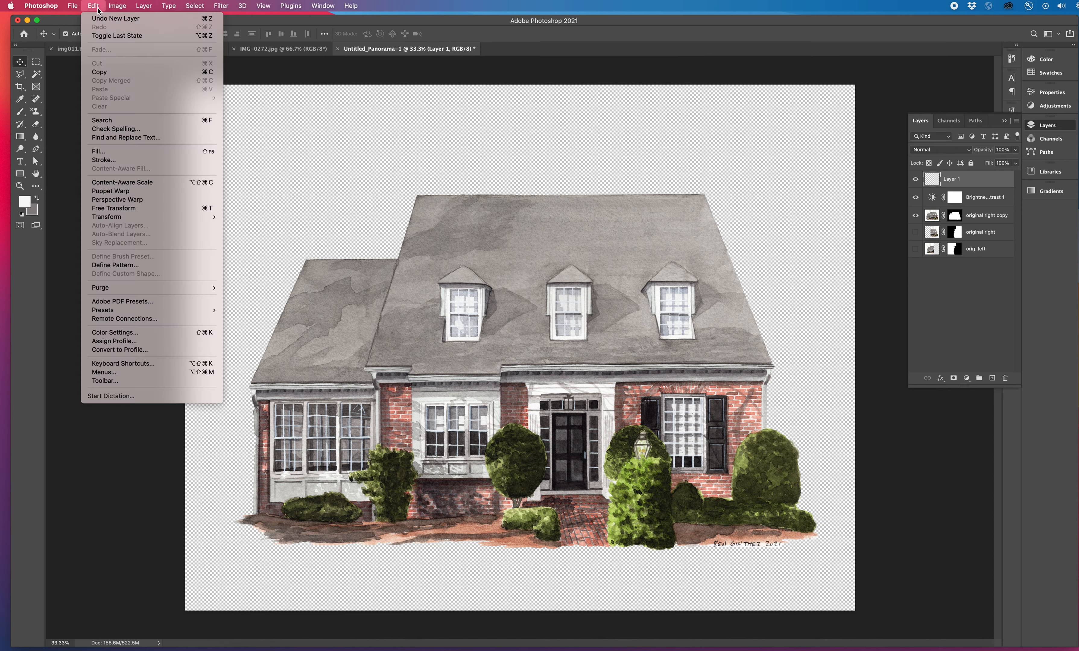
pyautogui.click(100, 151)
pyautogui.click(362, 52)
pyautogui.click(355, 72)
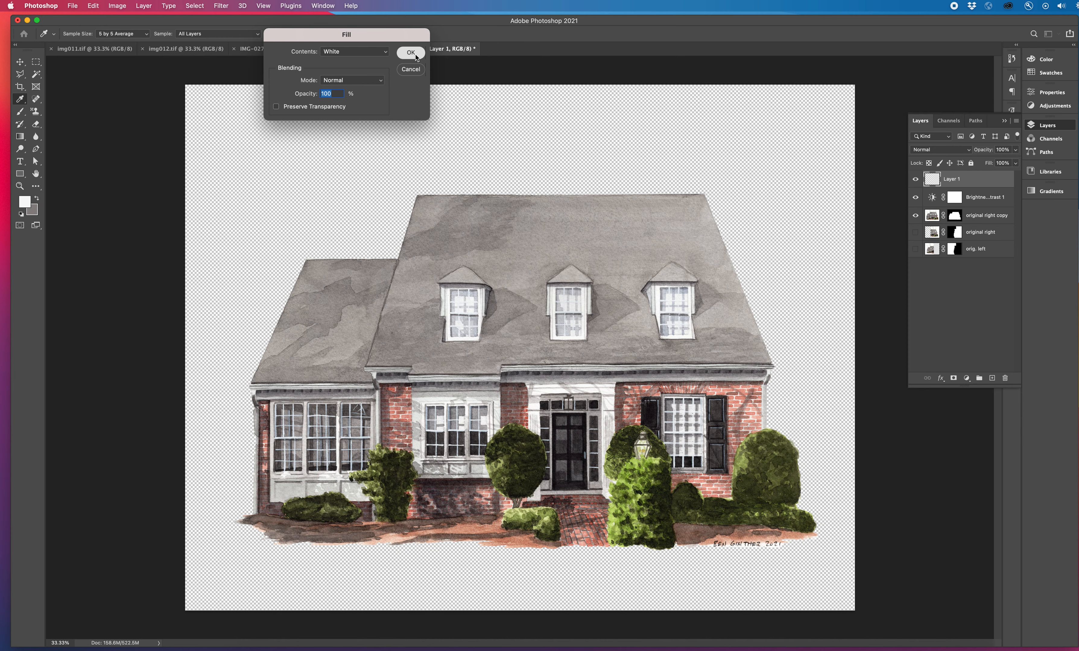
pyautogui.click(410, 52)
pyautogui.press('v')
pyautogui.moveTo(976, 182); pyautogui.dragTo(984, 257)
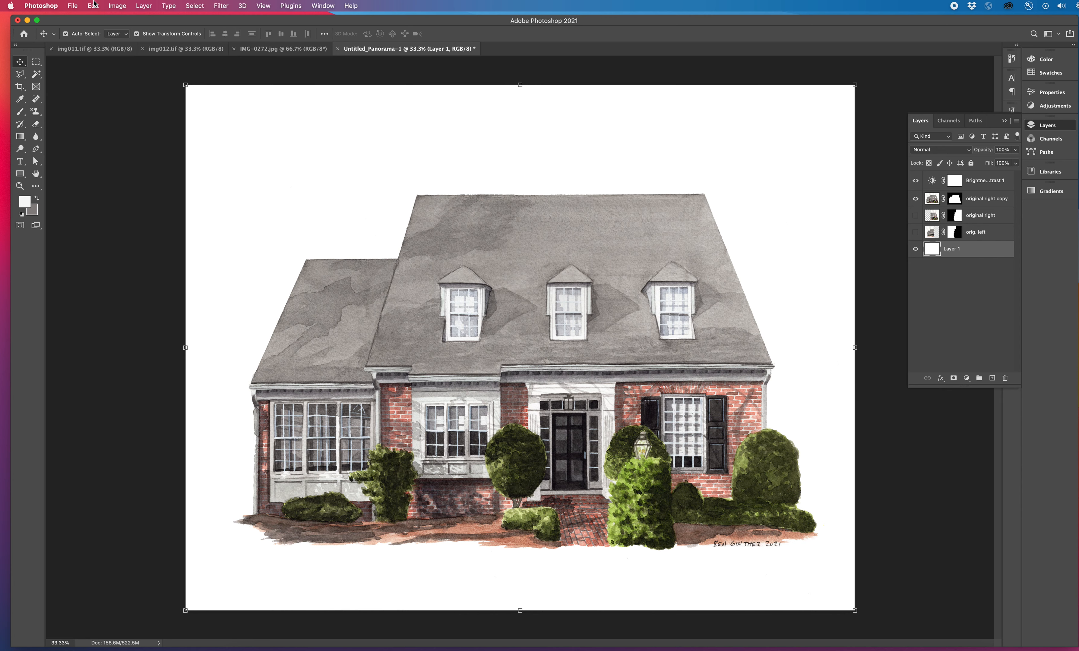
pyautogui.click(69, 6)
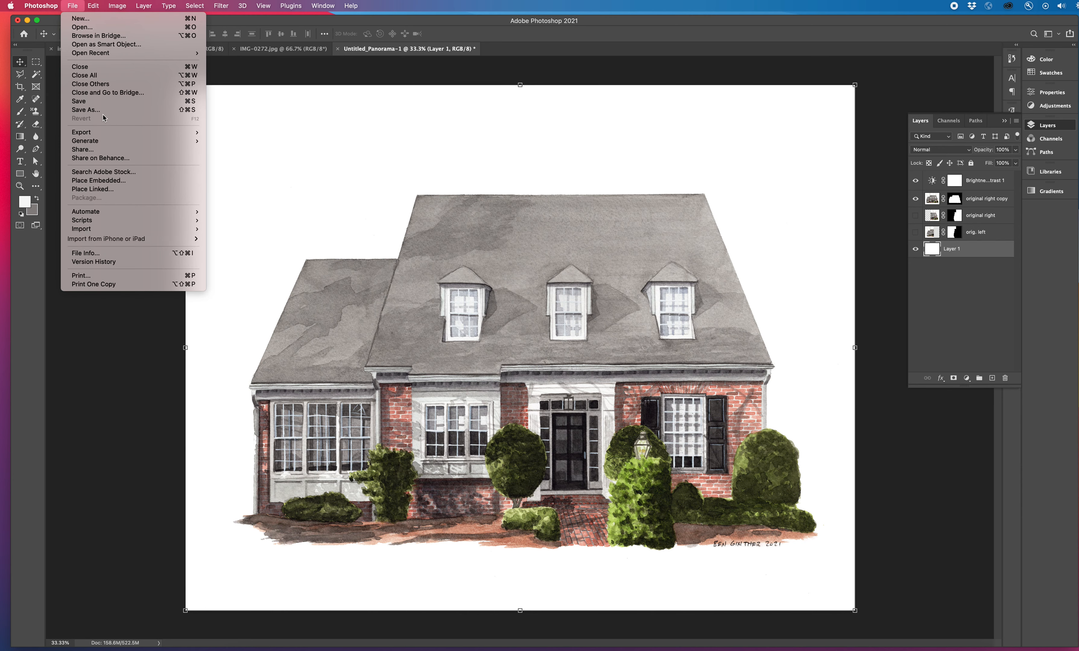
pyautogui.press('Escape')
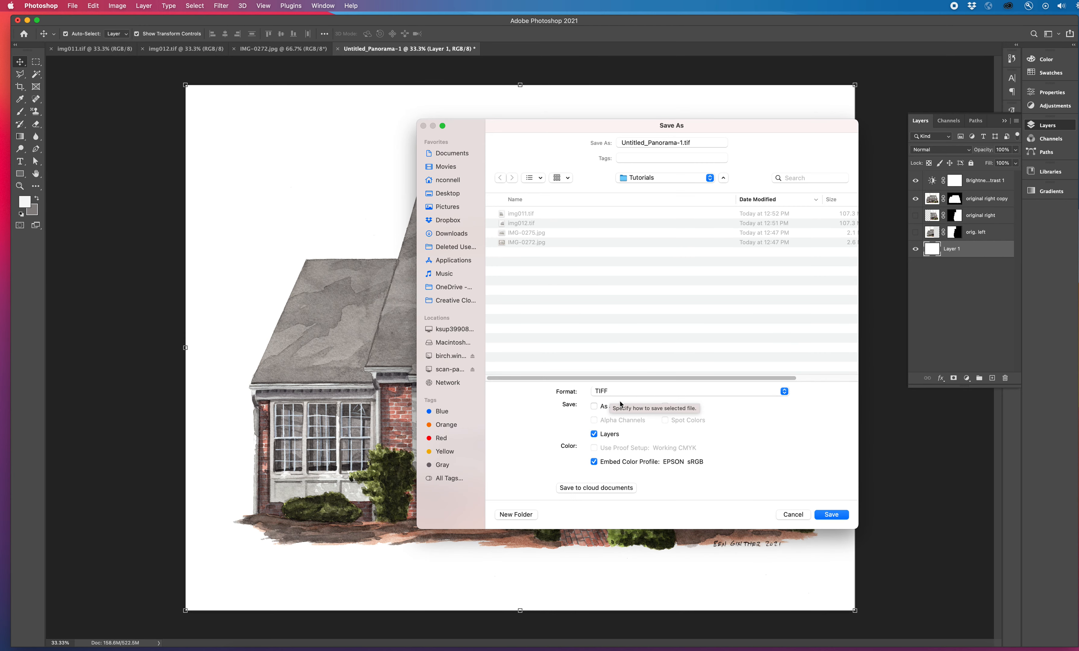
pyautogui.click(682, 142)
pyautogui.moveTo(683, 143); pyautogui.dragTo(598, 146)
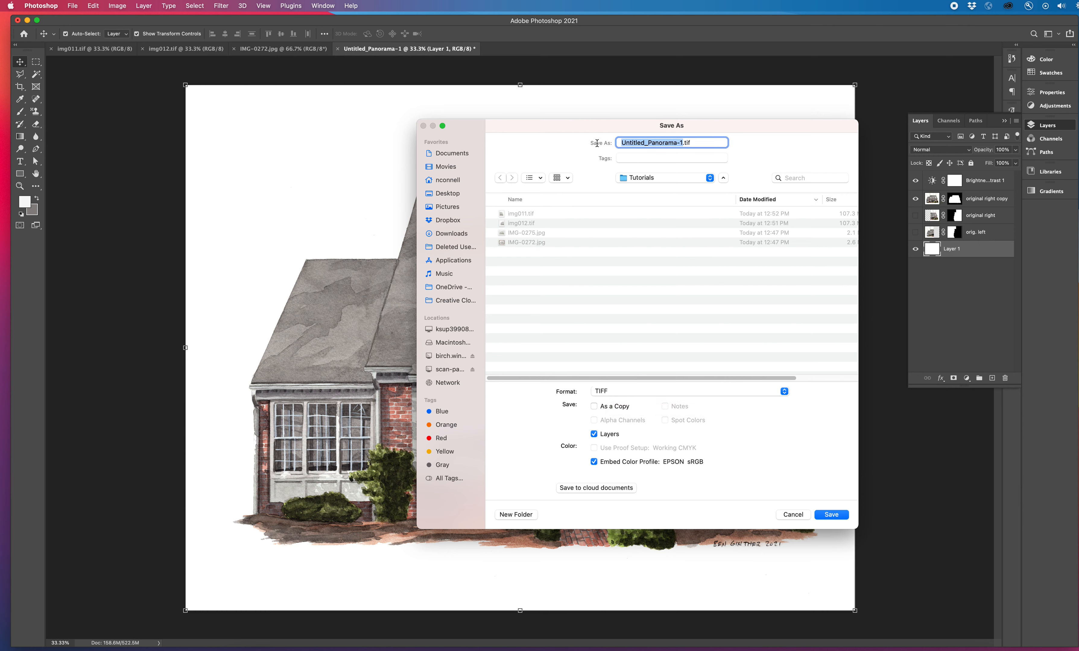
pyautogui.write('finalprint')
pyautogui.press('Return')
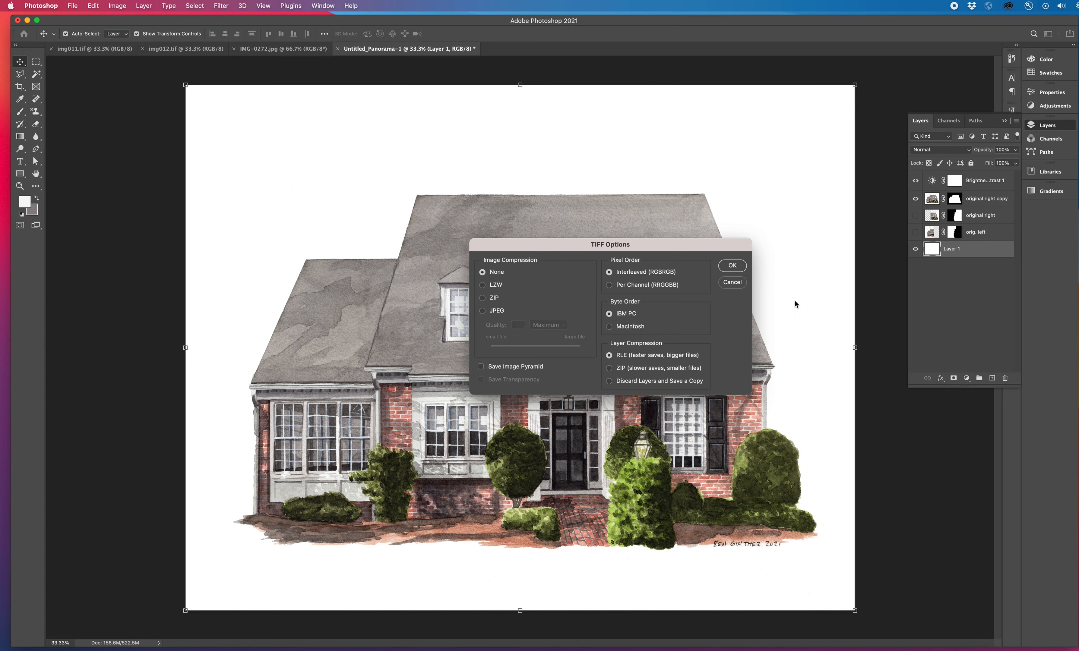
pyautogui.click(733, 266)
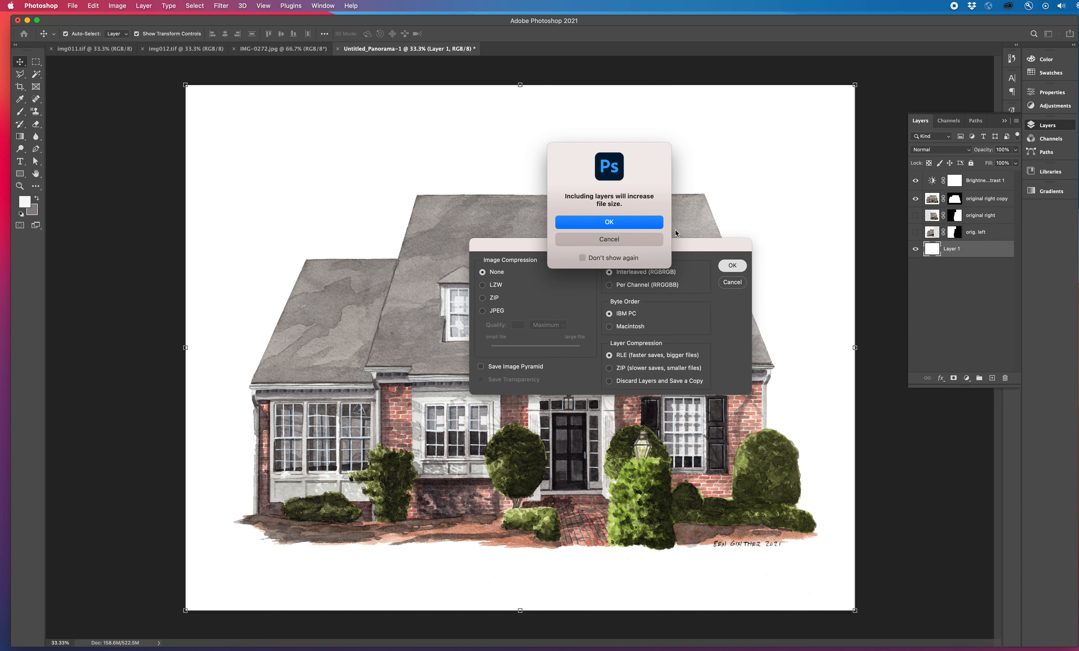
pyautogui.click(609, 239)
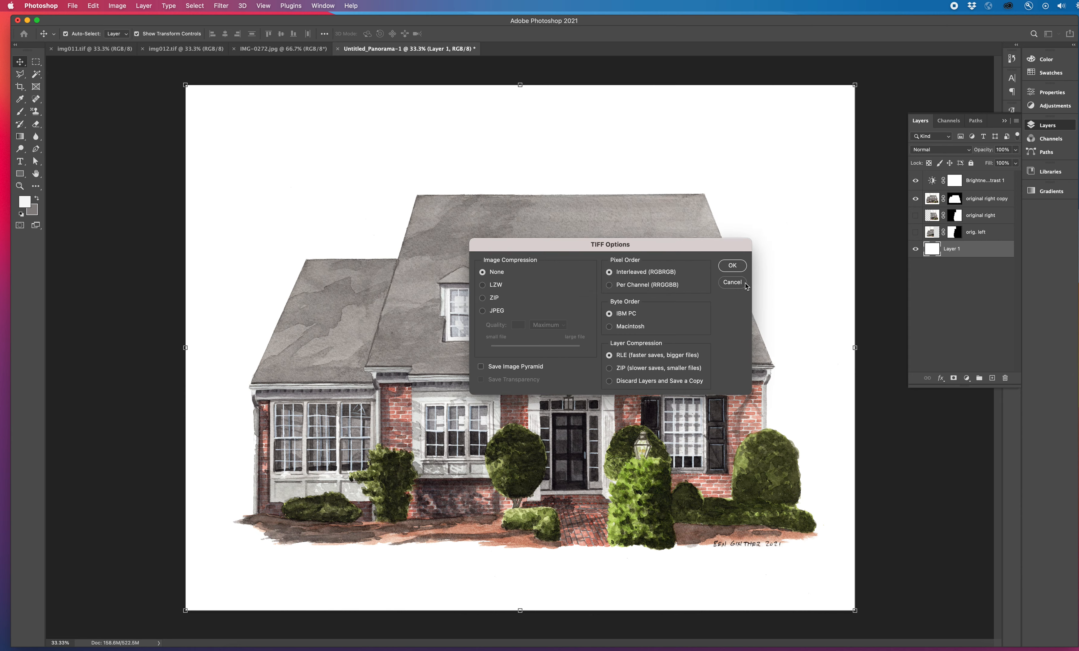
pyautogui.click(730, 284)
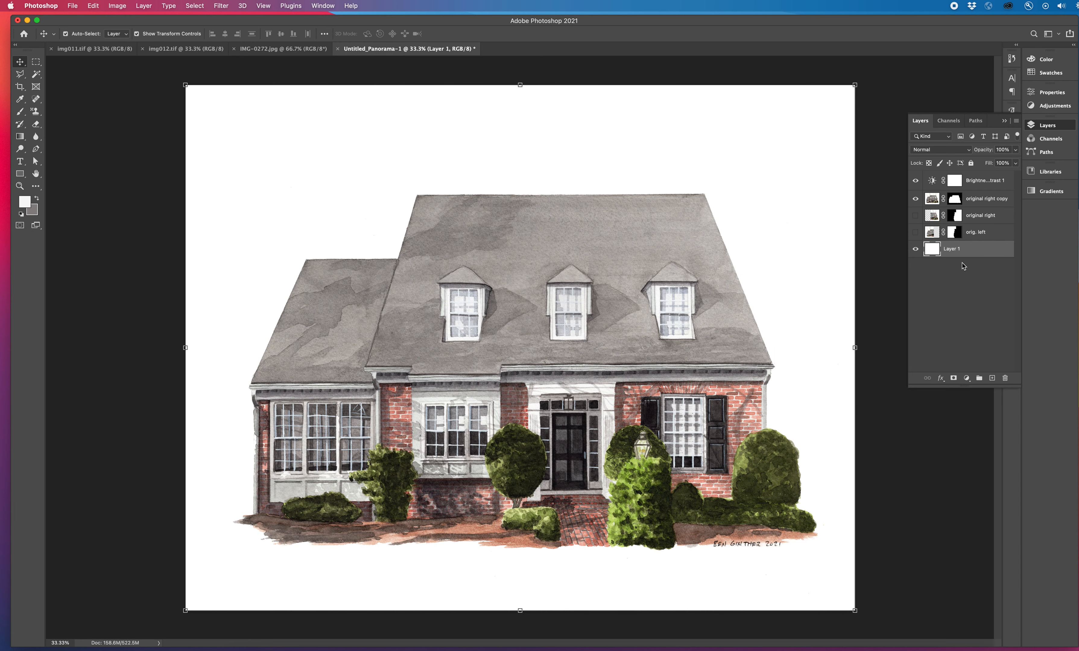
# - Hide the white background layer and save a transparent copy as Untitled_Panorama-1.png in the Tutorials folder, using the smallest file size option
pyautogui.click(916, 250)
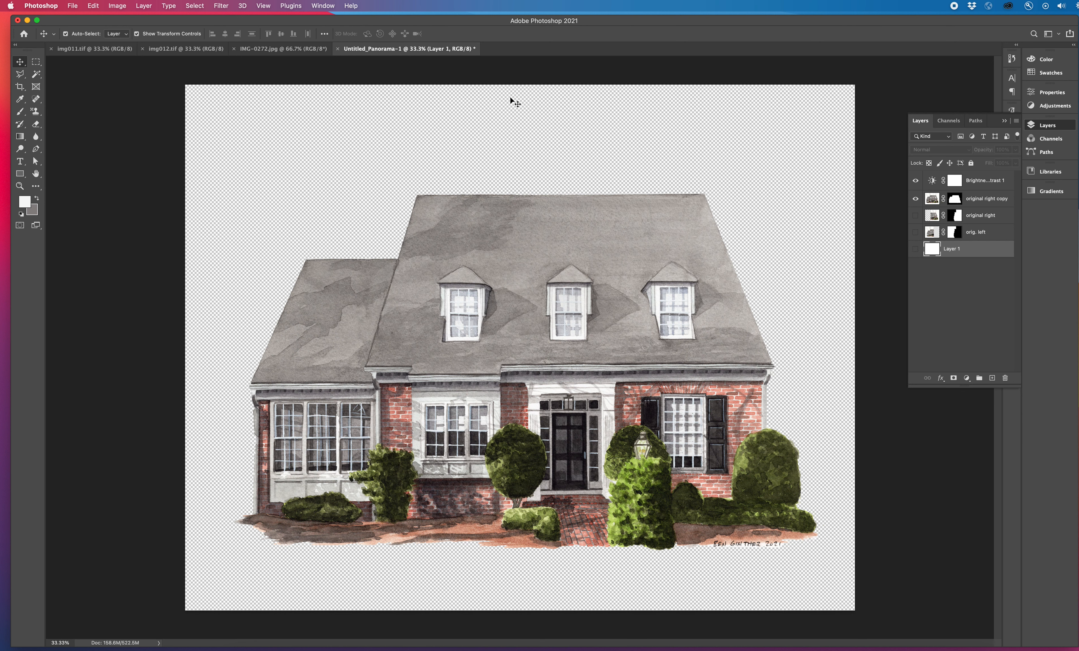
pyautogui.click(72, 5)
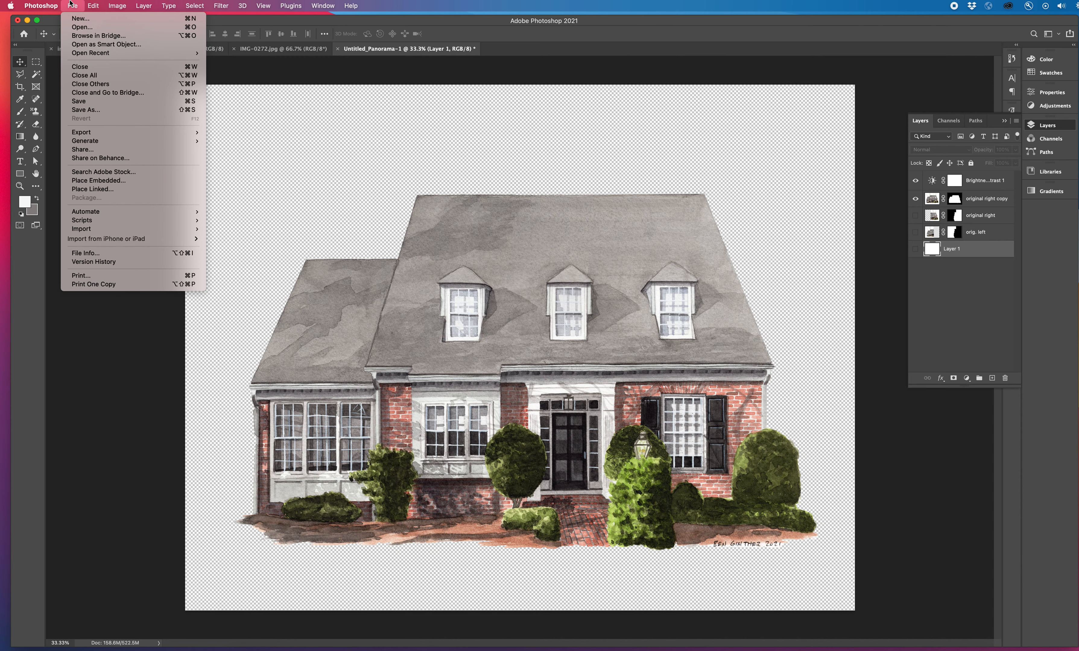
pyautogui.click(90, 110)
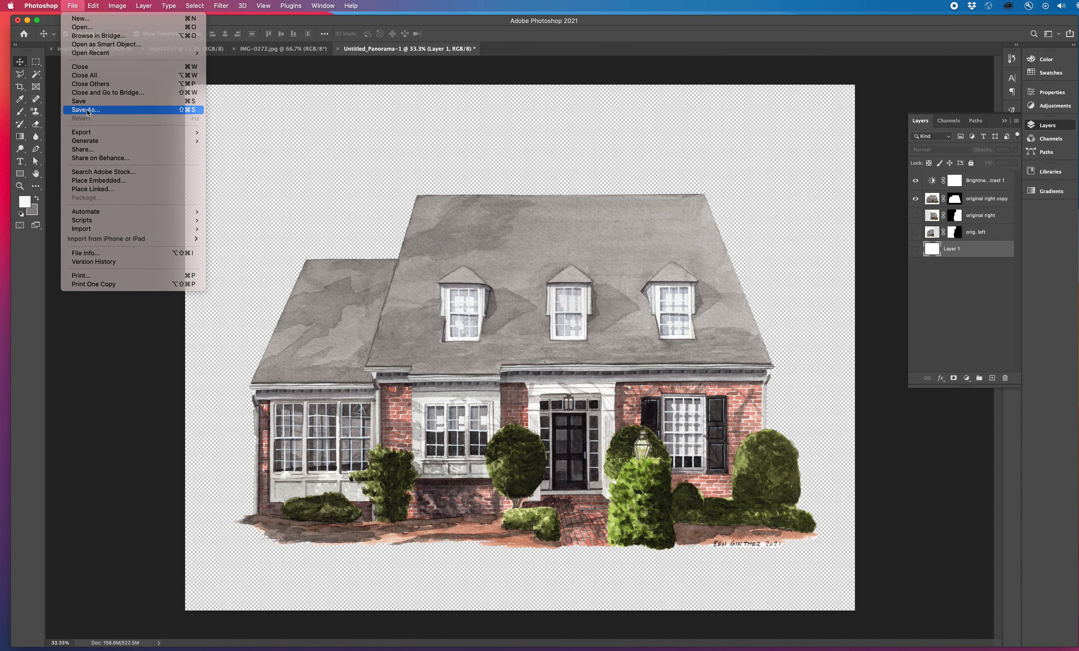
pyautogui.click(625, 392)
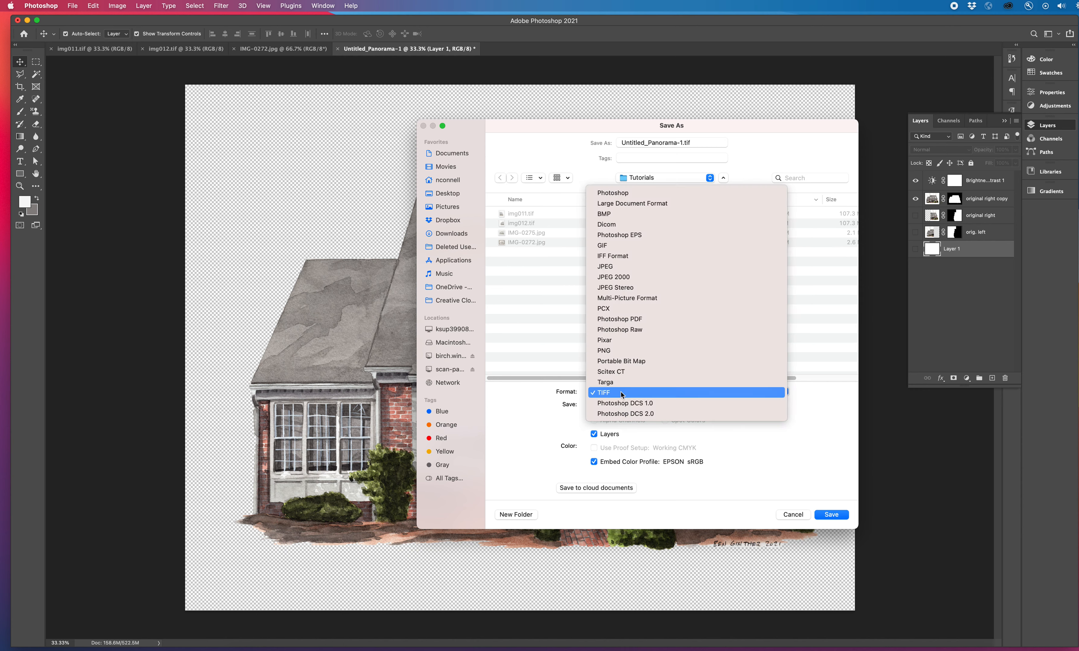
pyautogui.click(623, 351)
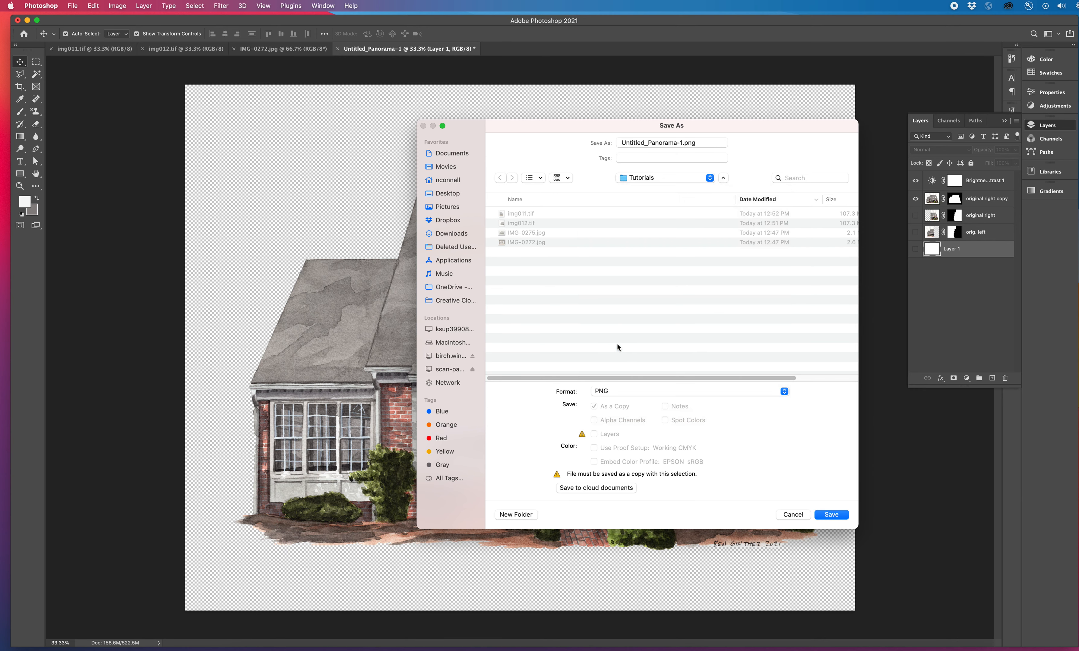
pyautogui.click(832, 516)
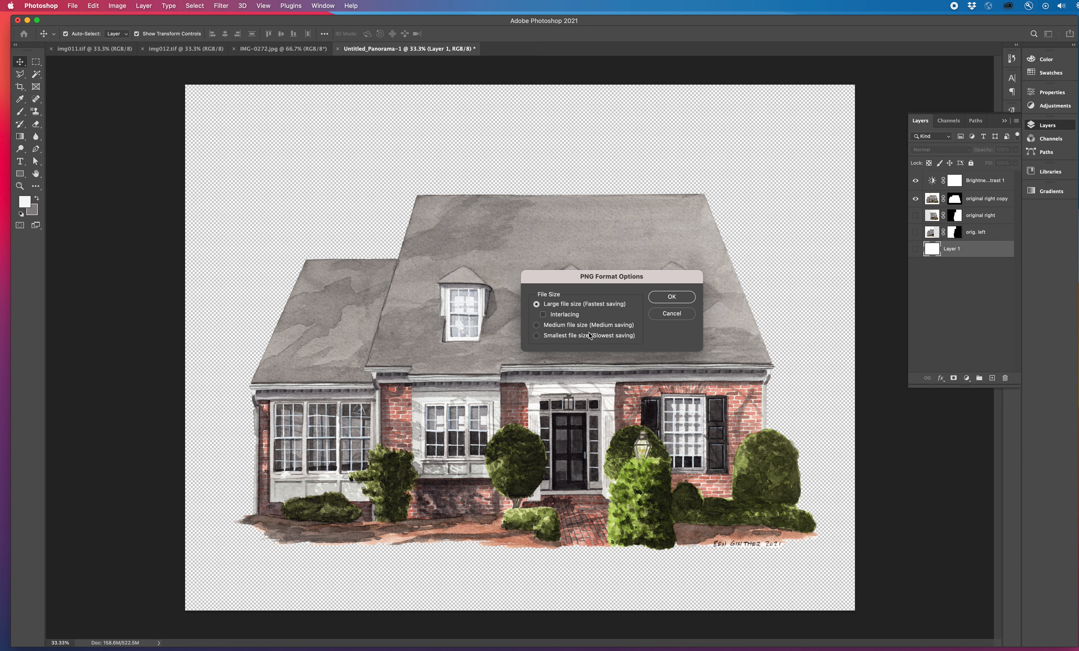
pyautogui.click(538, 338)
pyautogui.click(685, 300)
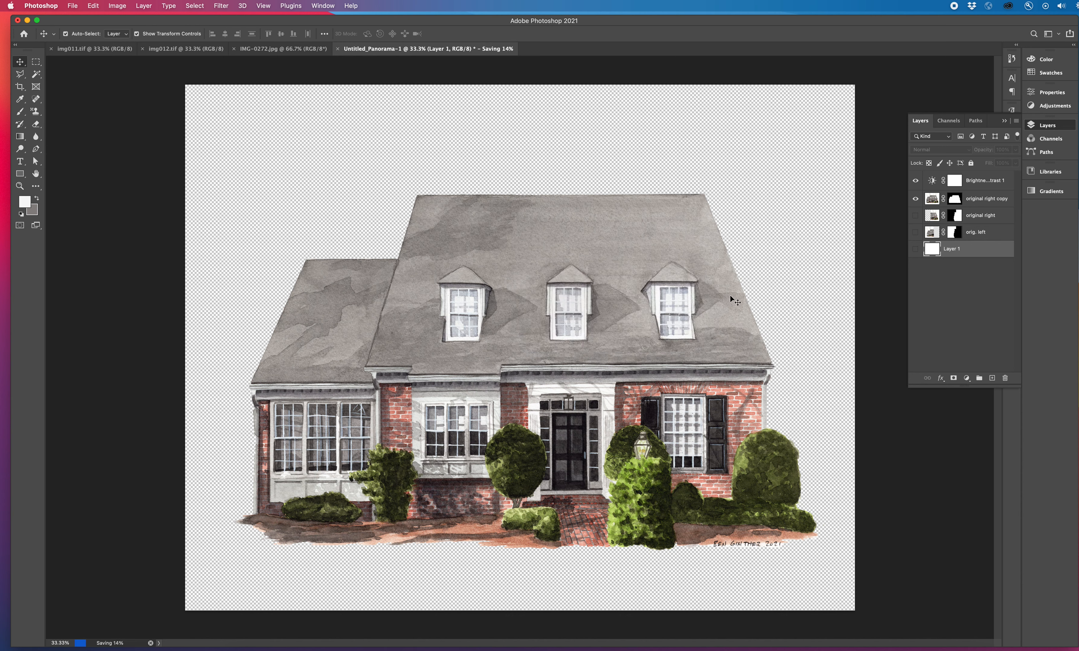